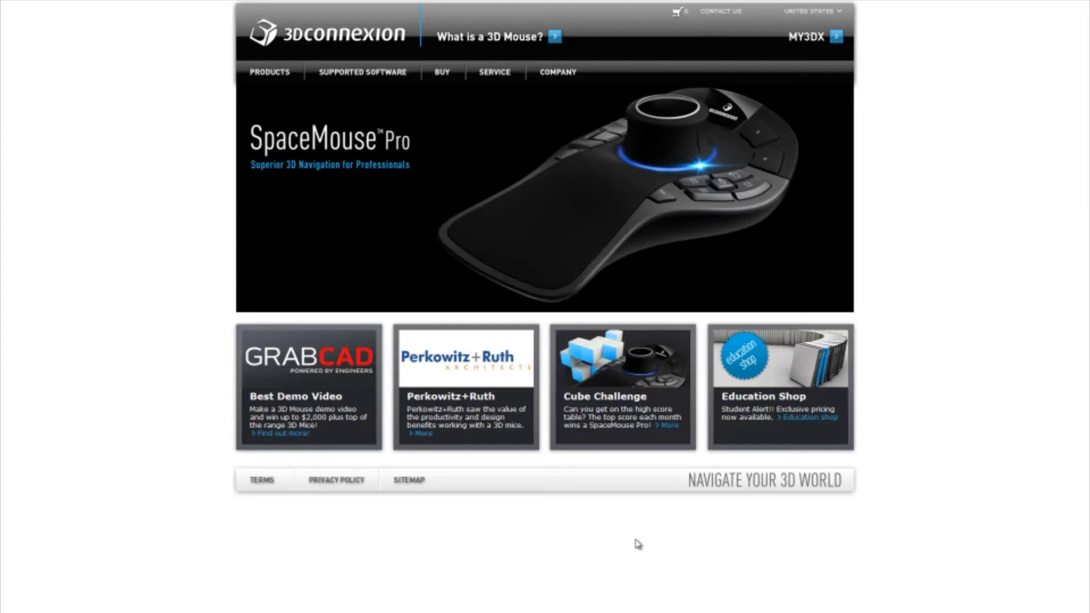
Step: Open the Download Drivers page of the 3Dconnexion site and list the products that have drivers
{"action": "mouse_move", "coordinate": [499, 78]}
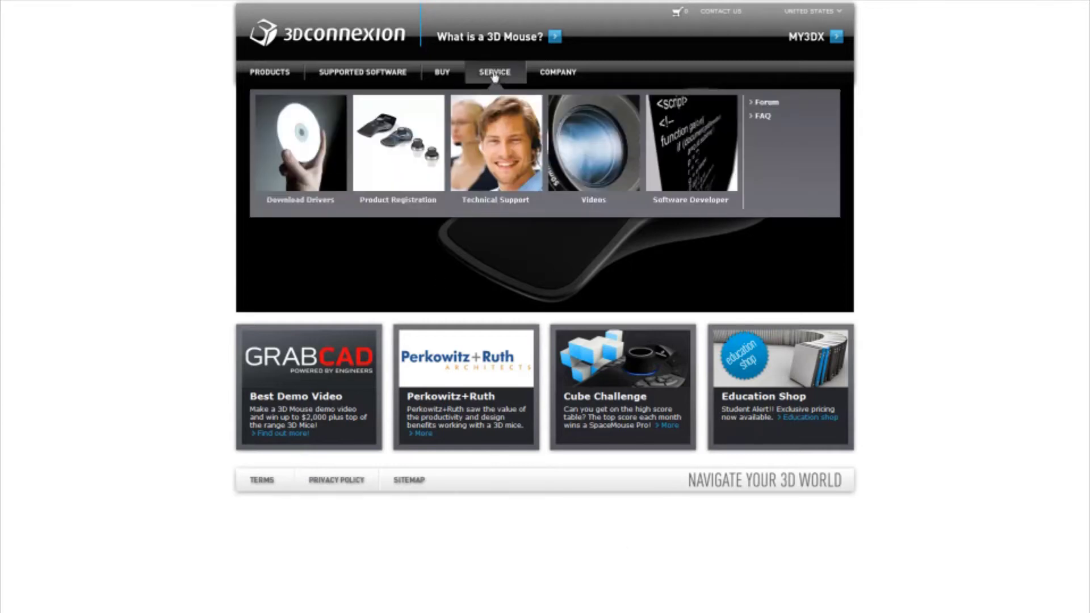
{"action": "left_click", "coordinate": [312, 166]}
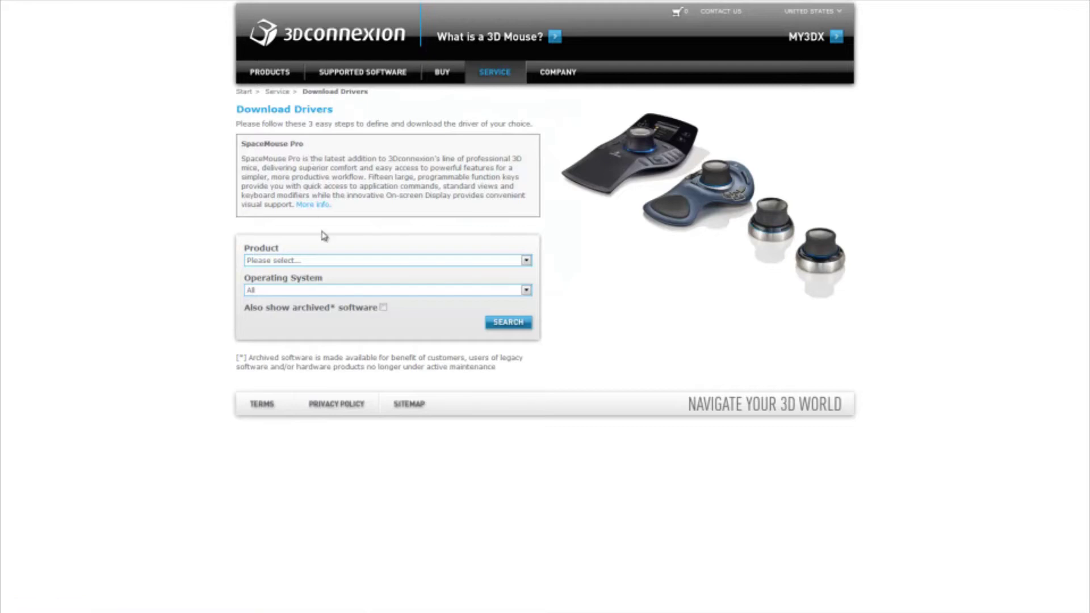
{"action": "left_click", "coordinate": [341, 270]}
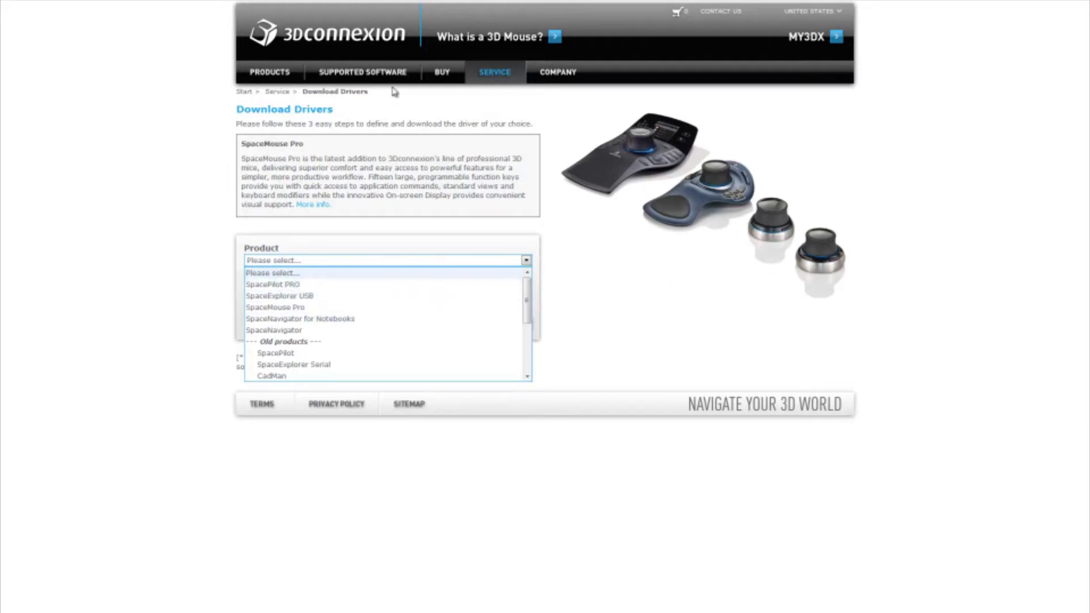
Step: Open the 3D Mouse Anywhere page and continue to the 3DxLabs downloads for the 3DxWare 10 beta drivers
{"action": "mouse_move", "coordinate": [391, 79]}
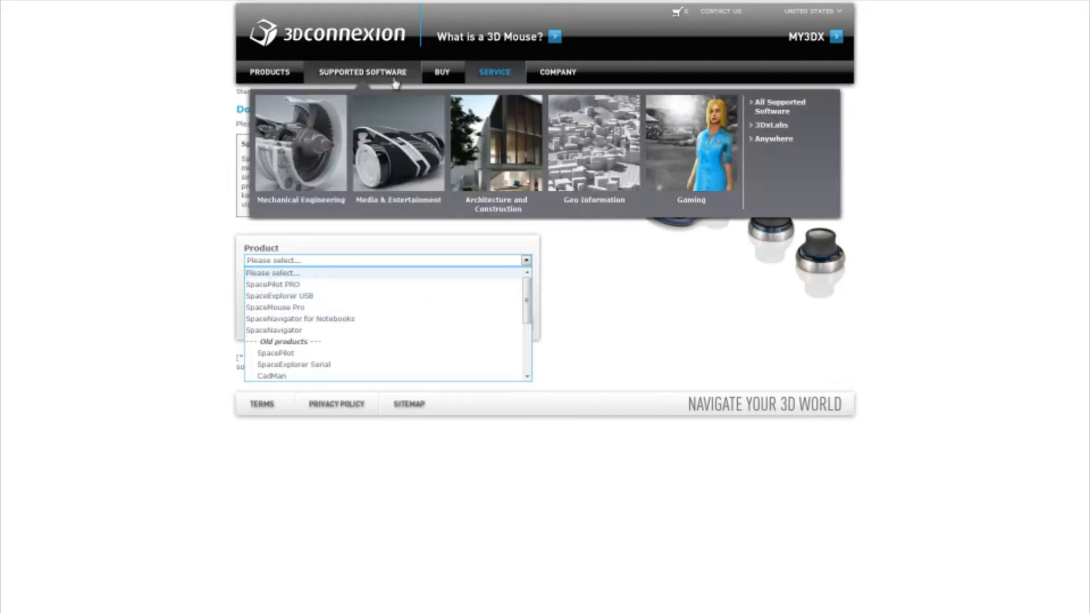
{"action": "left_click", "coordinate": [775, 142]}
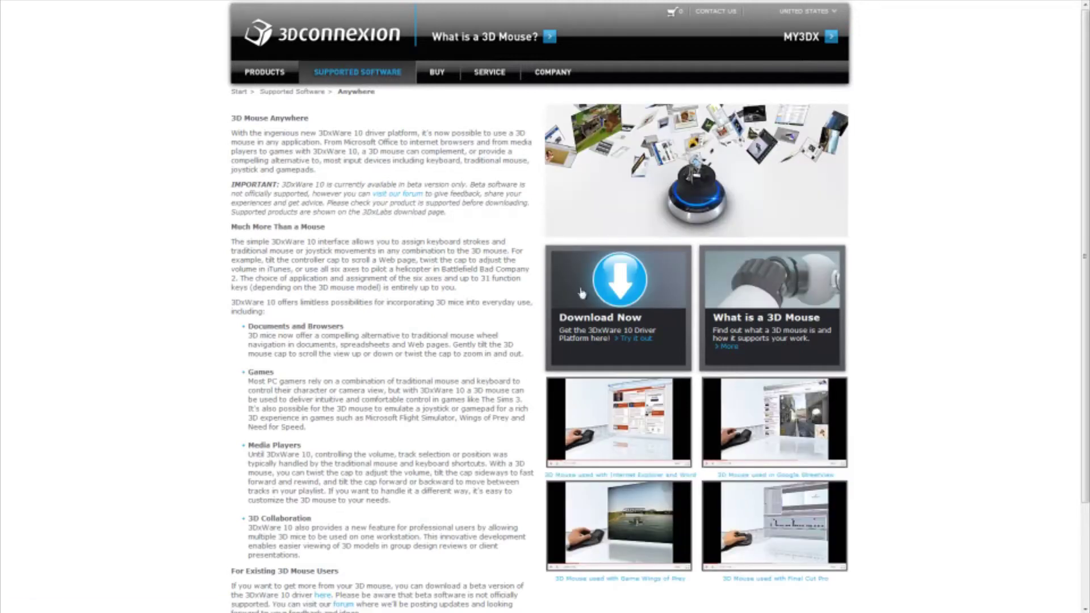
{"action": "left_click", "coordinate": [631, 339]}
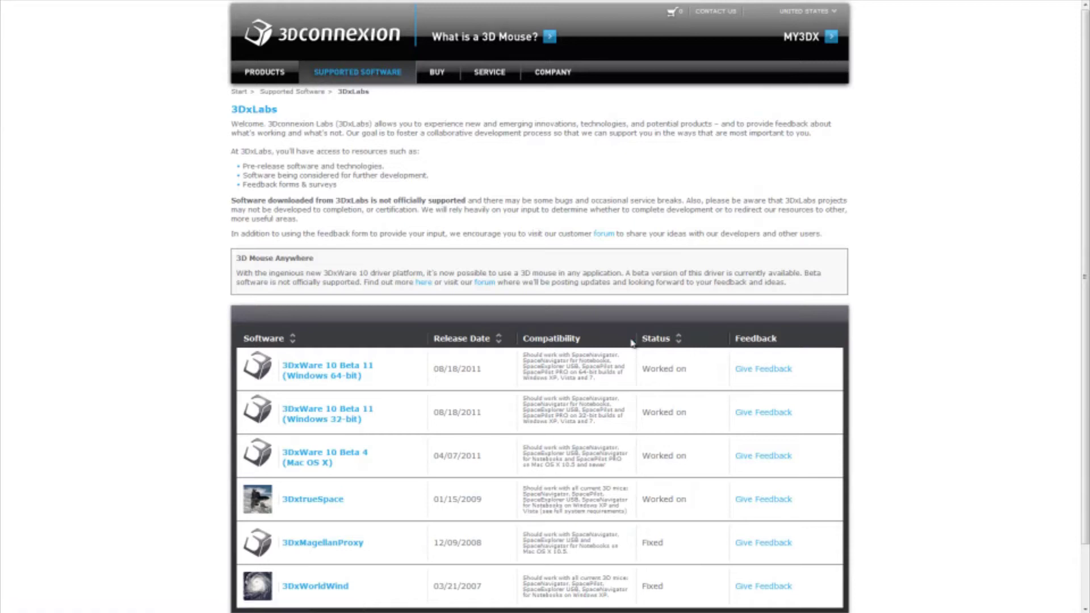
{"action": "scroll", "coordinate": [327, 395], "scroll_direction": "down", "scroll_amount": 2}
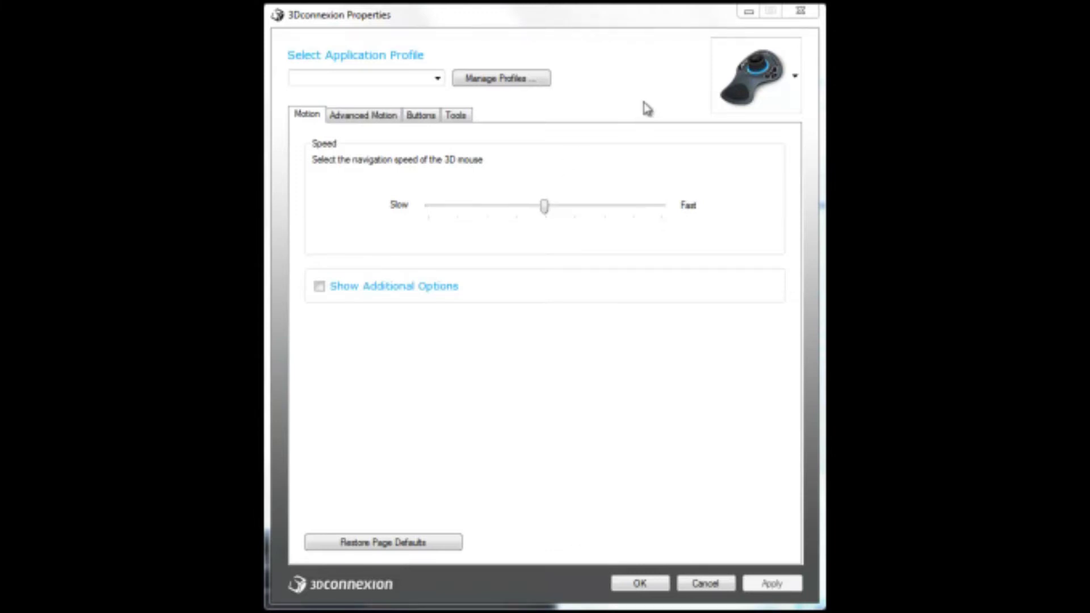
Step: Check which 3D mouse devices can be chosen in 3Dconnexion Properties, and select the Autodesk Showcase application profile
{"action": "left_click", "coordinate": [786, 84]}
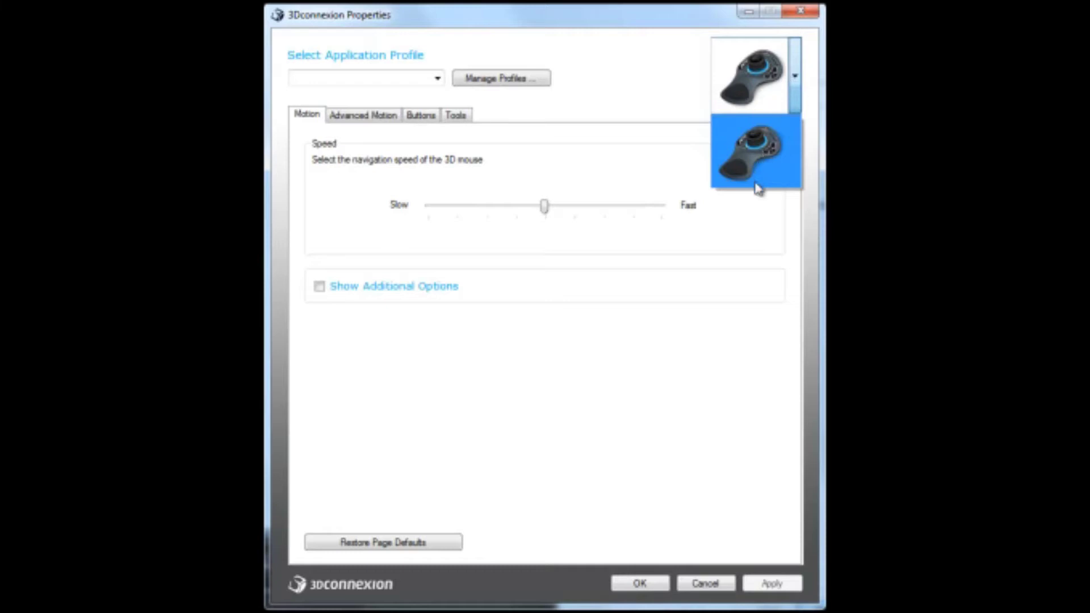
{"action": "left_click", "coordinate": [670, 86]}
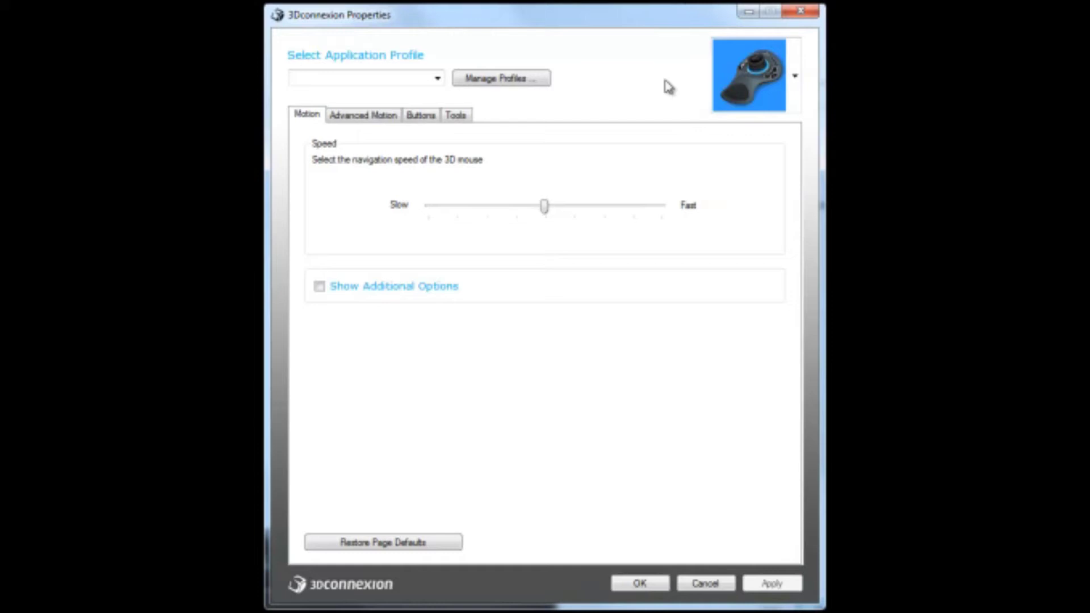
{"action": "left_click", "coordinate": [793, 75]}
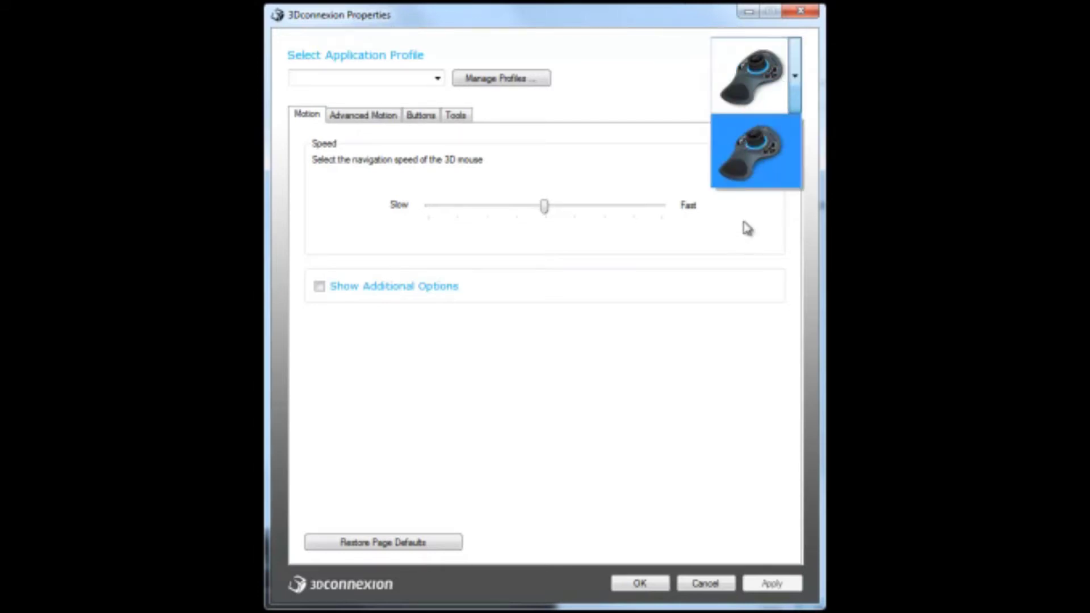
{"action": "left_click", "coordinate": [795, 82]}
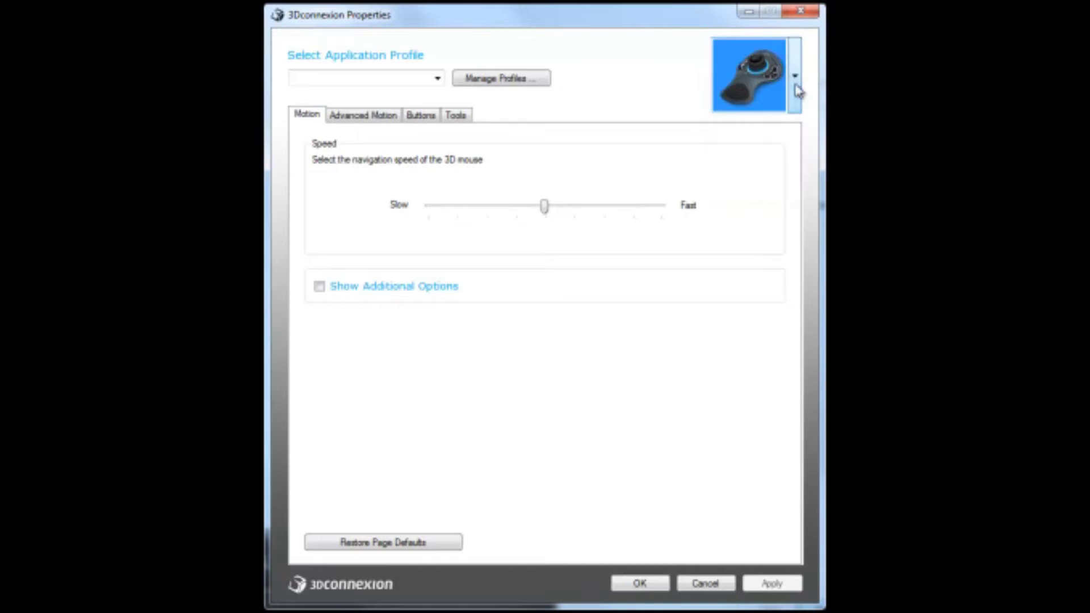
{"action": "left_click", "coordinate": [438, 81]}
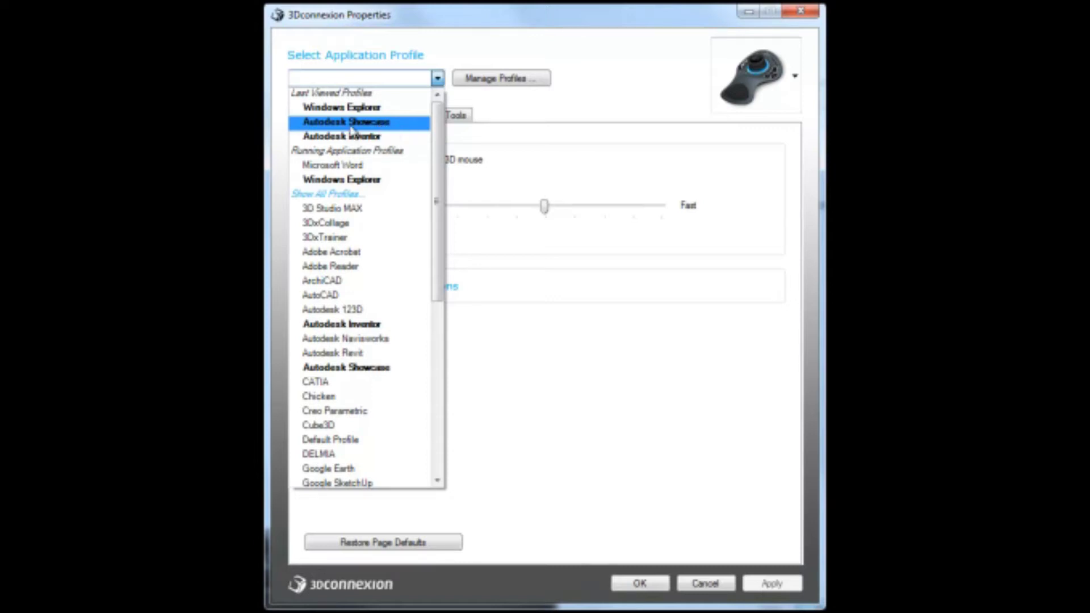
{"action": "left_click", "coordinate": [382, 122]}
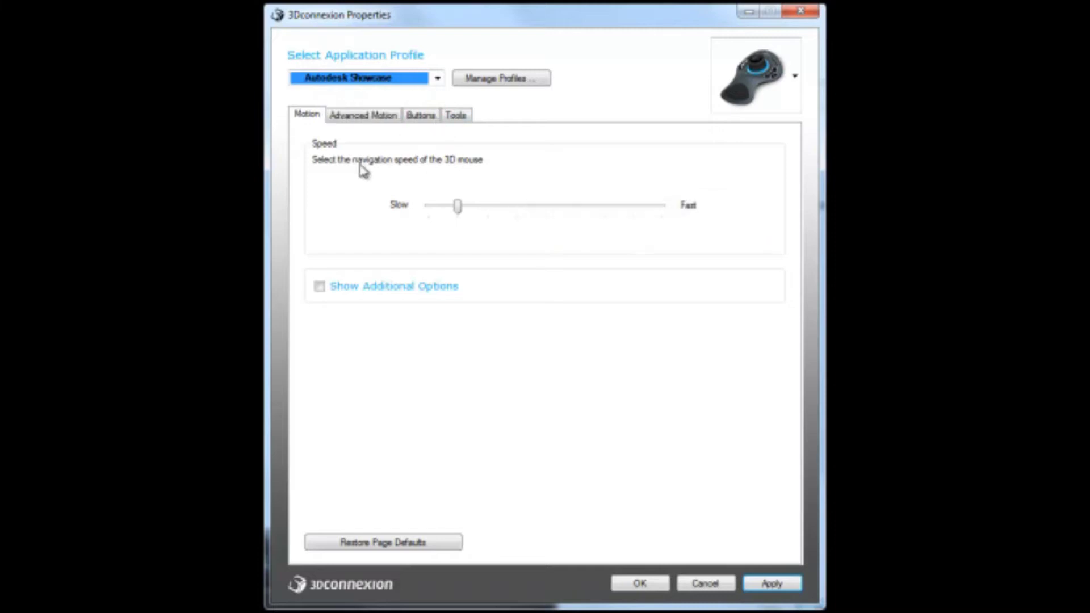
Step: Look through the complete list of application profiles, keeping the Autodesk Showcase profile selected
{"action": "left_click", "coordinate": [438, 77]}
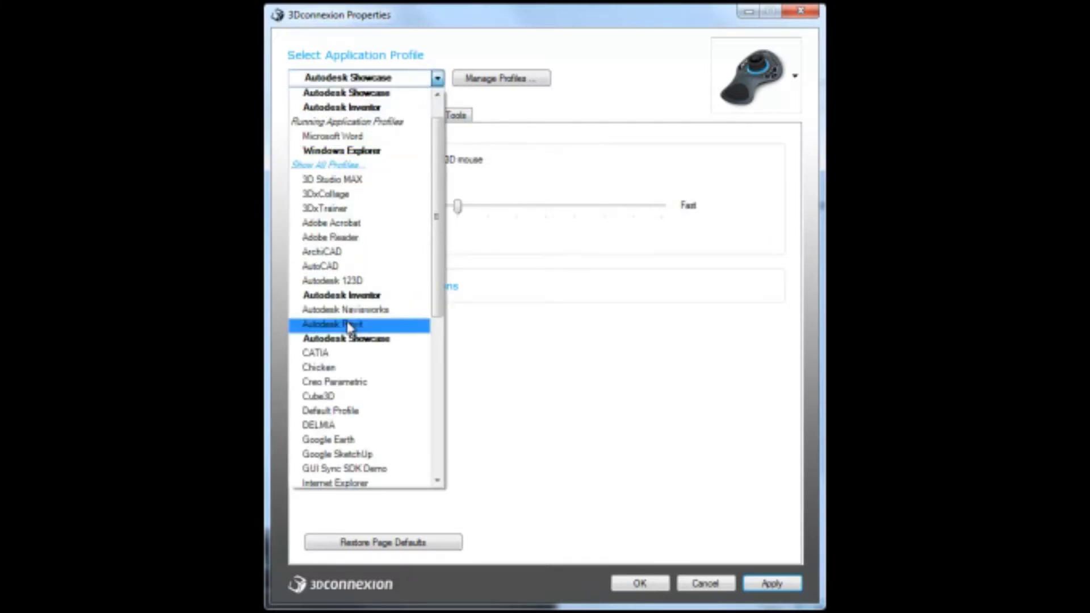
{"action": "scroll", "coordinate": [352, 278], "scroll_direction": "down", "scroll_amount": 1}
{"action": "scroll", "coordinate": [350, 279], "scroll_direction": "down", "scroll_amount": 2}
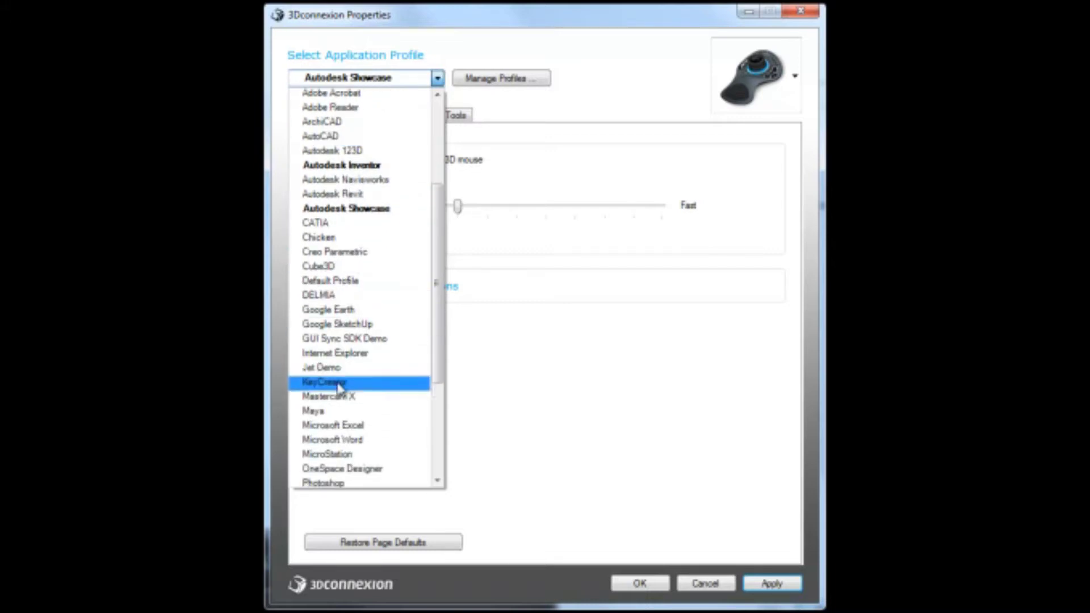
{"action": "scroll", "coordinate": [341, 385], "scroll_direction": "down", "scroll_amount": 3}
{"action": "scroll", "coordinate": [340, 391], "scroll_direction": "down", "scroll_amount": 2}
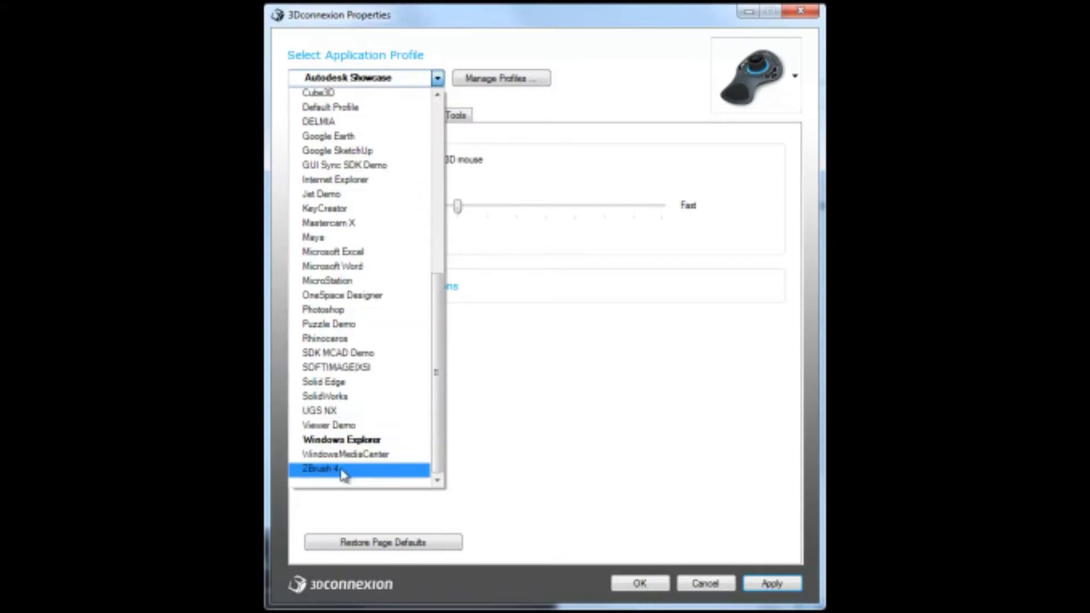
{"action": "scroll", "coordinate": [369, 363], "scroll_direction": "up", "scroll_amount": 8}
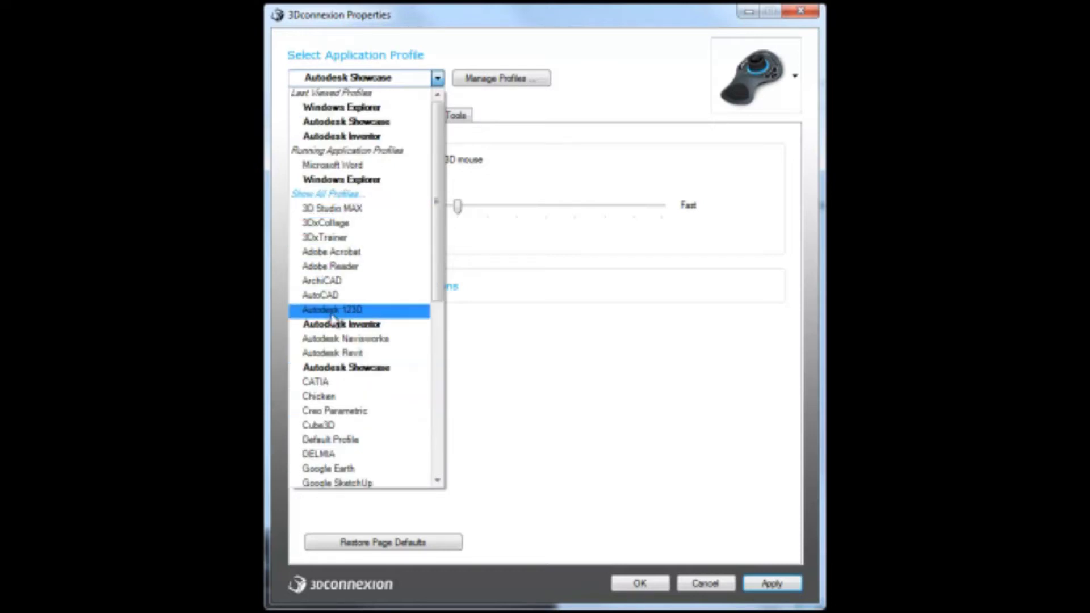
{"action": "scroll", "coordinate": [341, 310], "scroll_direction": "down", "scroll_amount": 4}
{"action": "scroll", "coordinate": [338, 409], "scroll_direction": "down", "scroll_amount": 4}
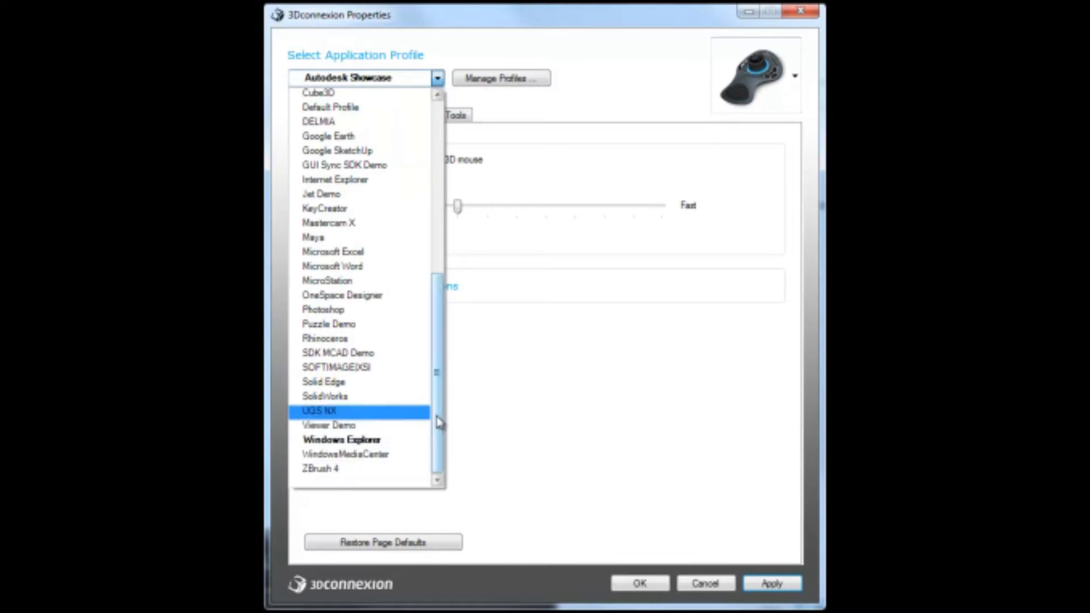
{"action": "scroll", "coordinate": [437, 281], "scroll_direction": "up", "scroll_amount": 8}
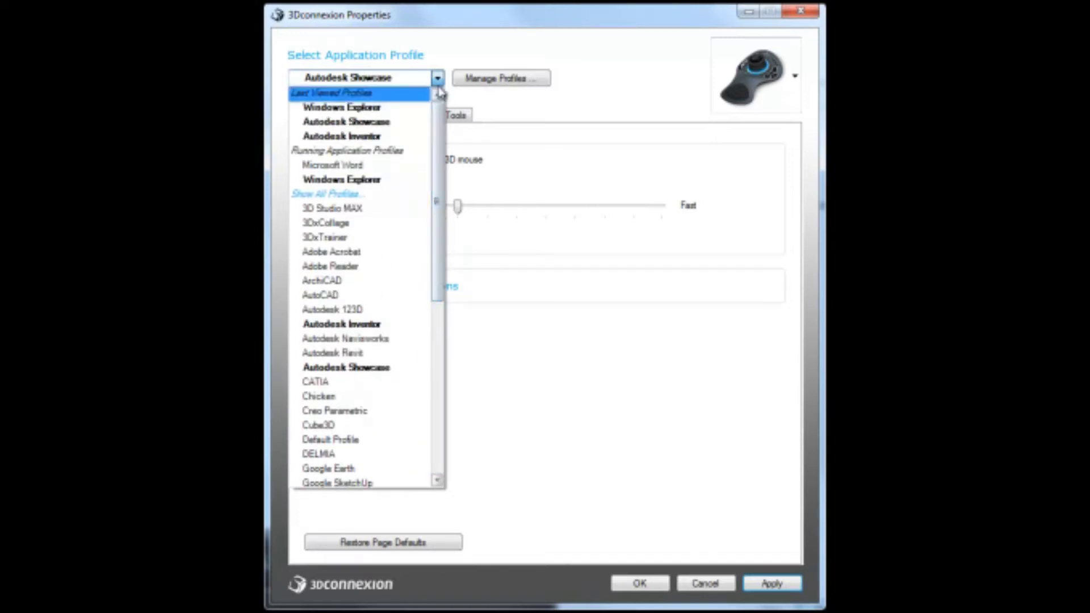
{"action": "left_click", "coordinate": [483, 104]}
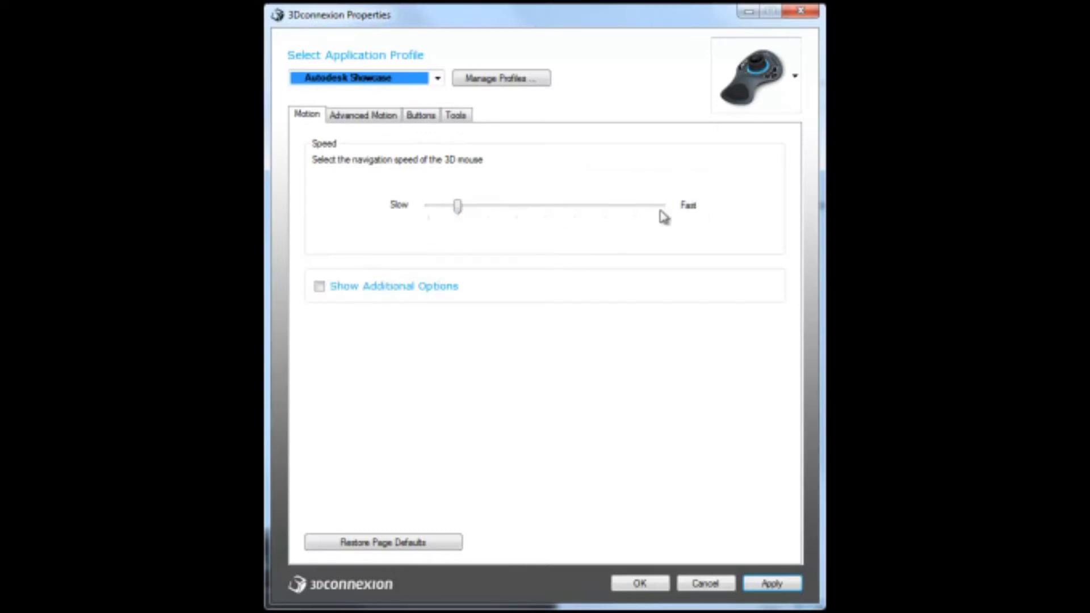
Step: Set the 3D mouse navigation speed to 0.25 for Autodesk Showcase and show the additional motion options
{"action": "mouse_move", "coordinate": [461, 211]}
{"action": "left_mouse_down"}
{"action": "mouse_move", "coordinate": [650, 225]}
{"action": "mouse_move", "coordinate": [543, 218]}
{"action": "mouse_move", "coordinate": [453, 231]}
{"action": "mouse_move", "coordinate": [460, 210]}
{"action": "mouse_move", "coordinate": [441, 217]}
{"action": "mouse_move", "coordinate": [449, 212]}
{"action": "left_mouse_up"}
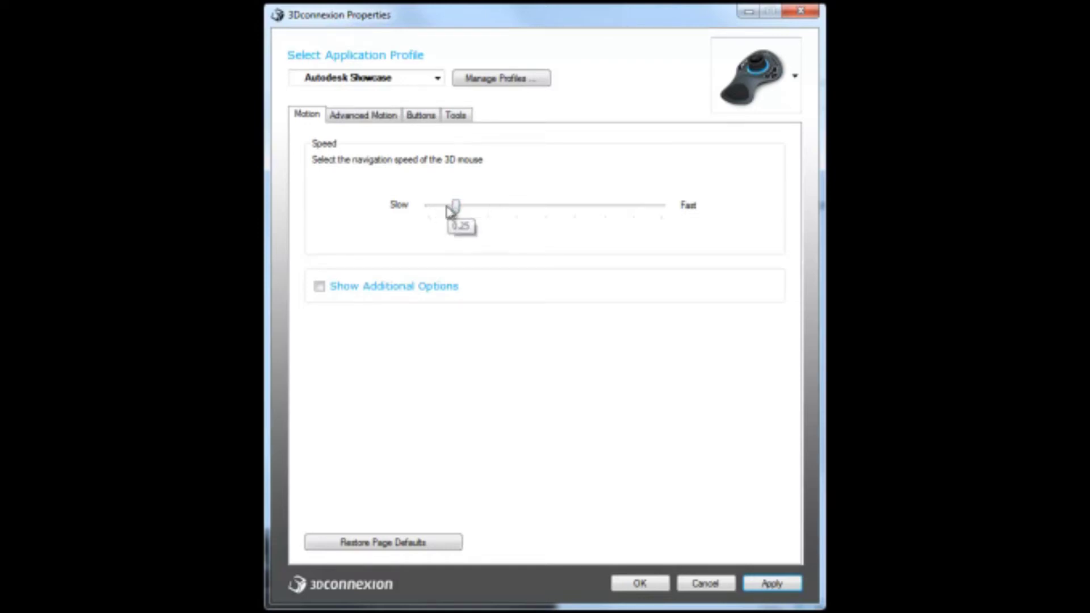
{"action": "left_click", "coordinate": [319, 286]}
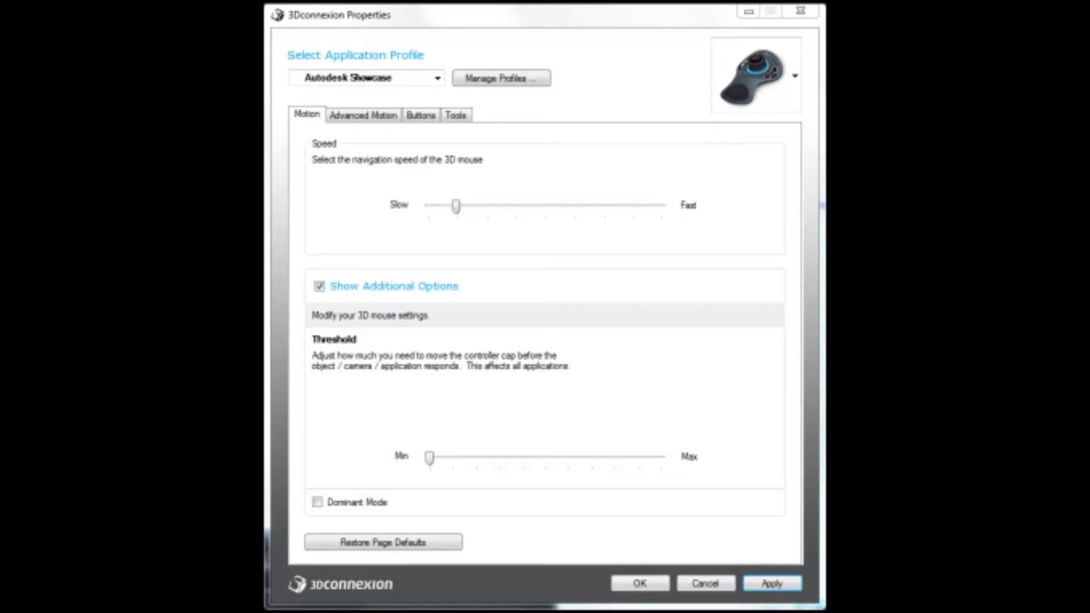
Step: Examine the advanced motion settings of each axis: Pan left/right, Pan up/down, Zoom, Tilt, Spin and Roll
{"action": "left_click", "coordinate": [376, 116]}
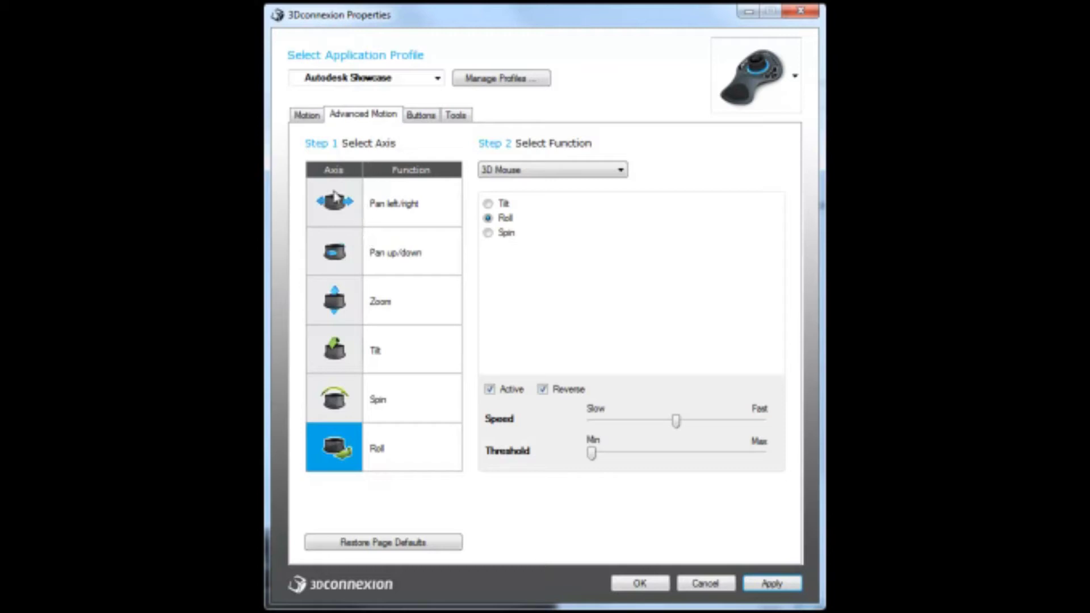
{"action": "left_click", "coordinate": [332, 214]}
{"action": "left_click", "coordinate": [336, 264]}
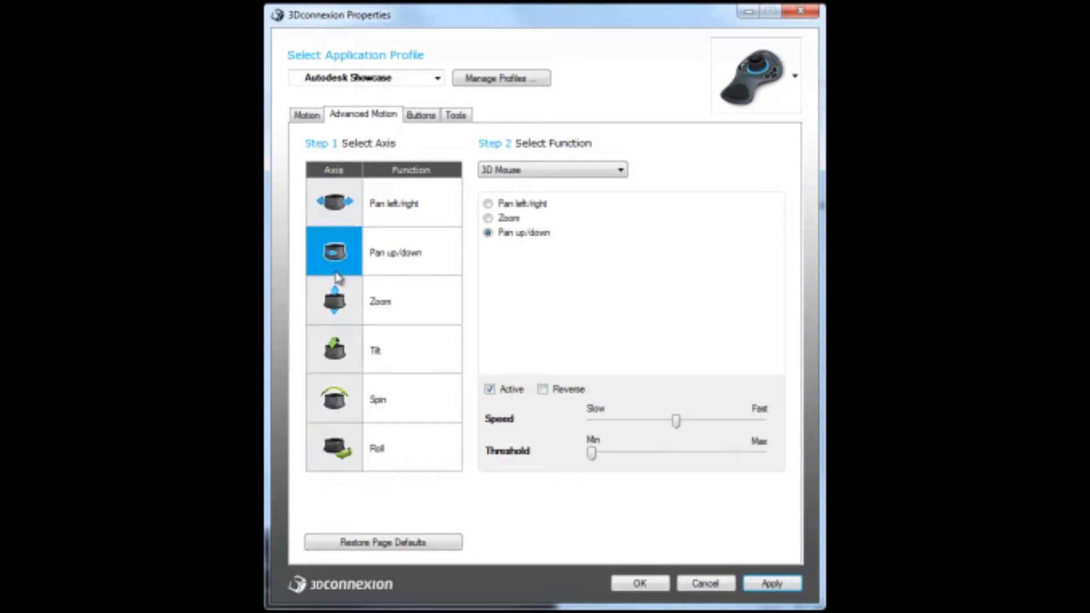
{"action": "left_click", "coordinate": [349, 312]}
{"action": "left_click", "coordinate": [348, 365]}
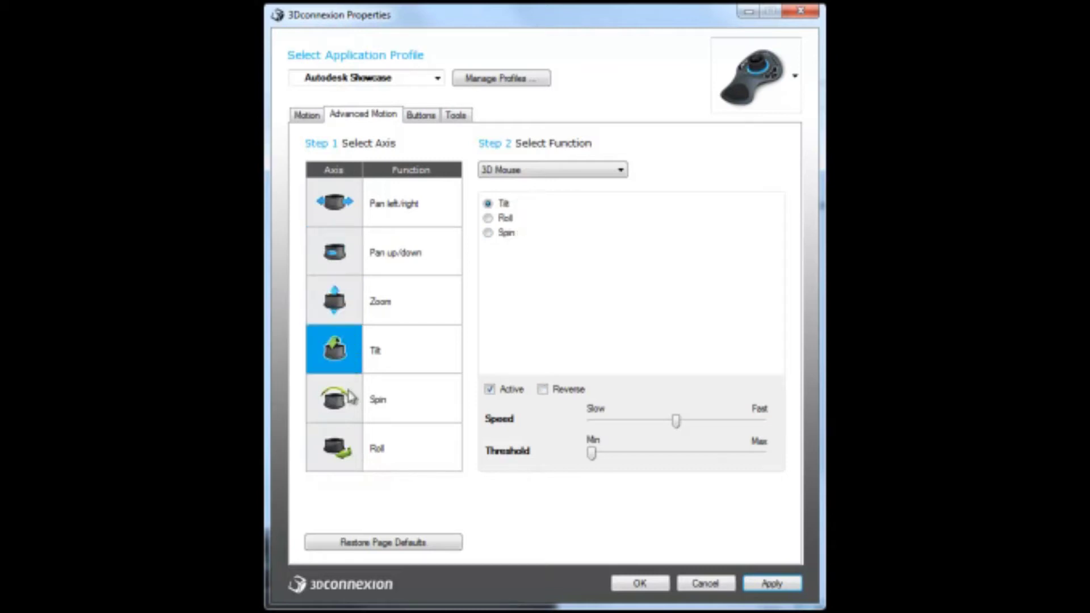
{"action": "left_click", "coordinate": [350, 418]}
{"action": "left_click", "coordinate": [344, 459]}
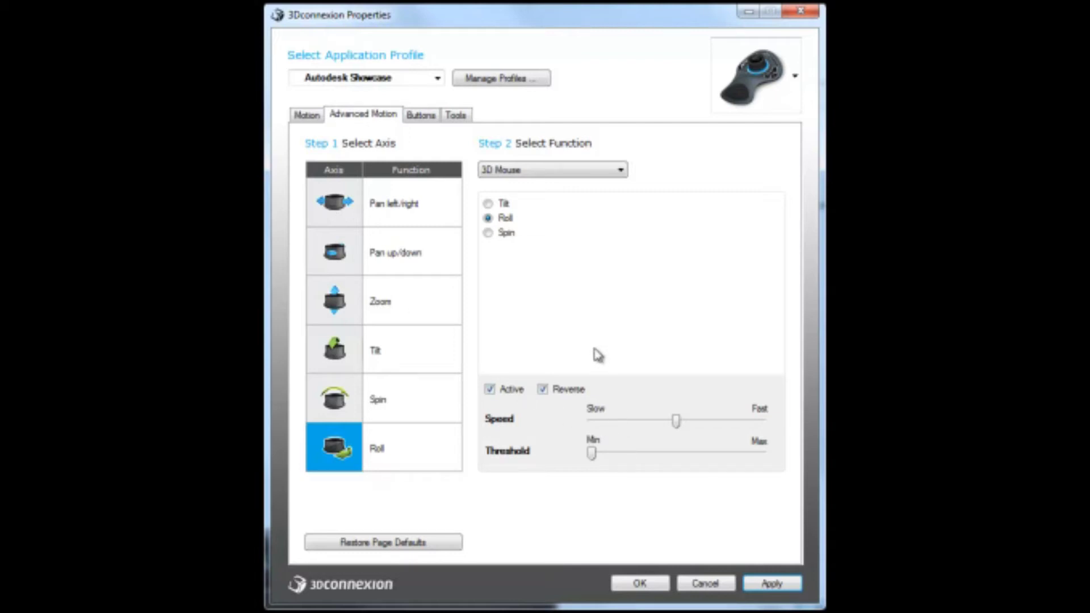
Step: Examine the Joystick functions offered for the Pan left/right axis, and return its function type to 3D Mouse
{"action": "left_click", "coordinate": [309, 118]}
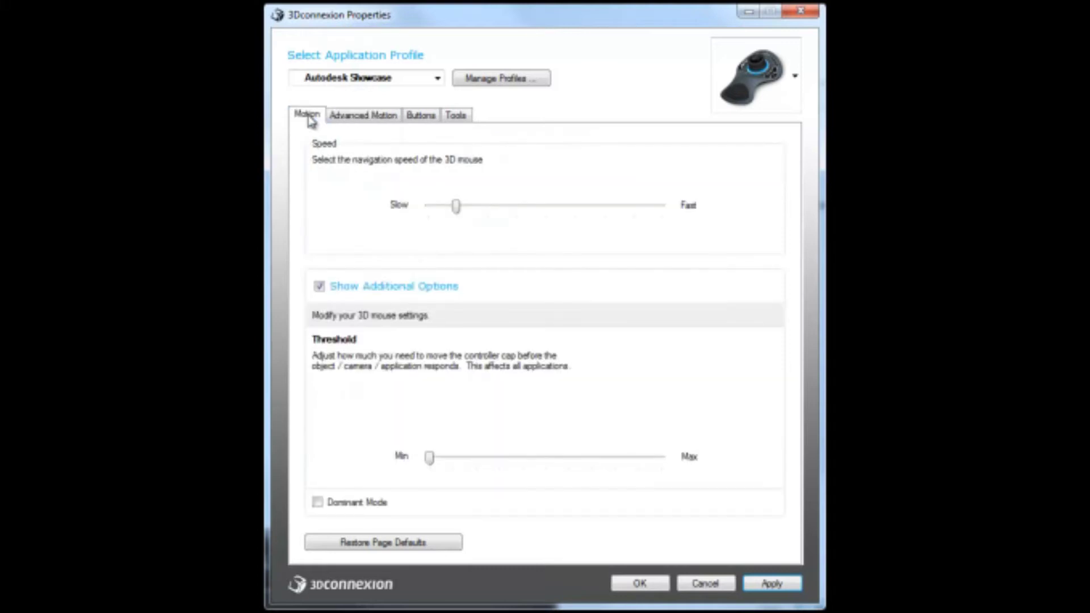
{"action": "left_click", "coordinate": [360, 116]}
{"action": "left_click", "coordinate": [336, 202]}
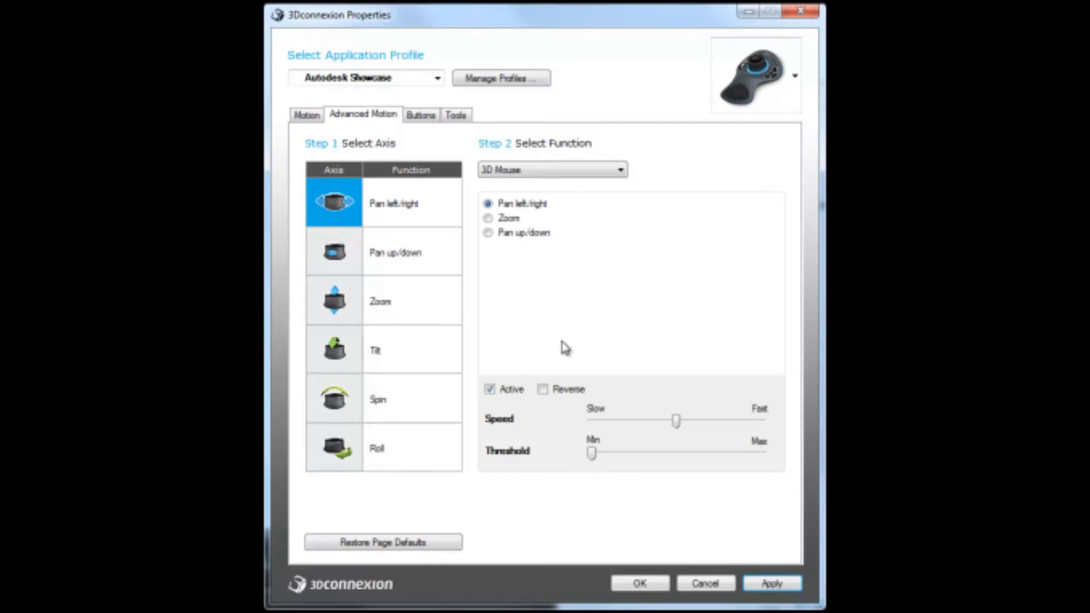
{"action": "left_click", "coordinate": [549, 169]}
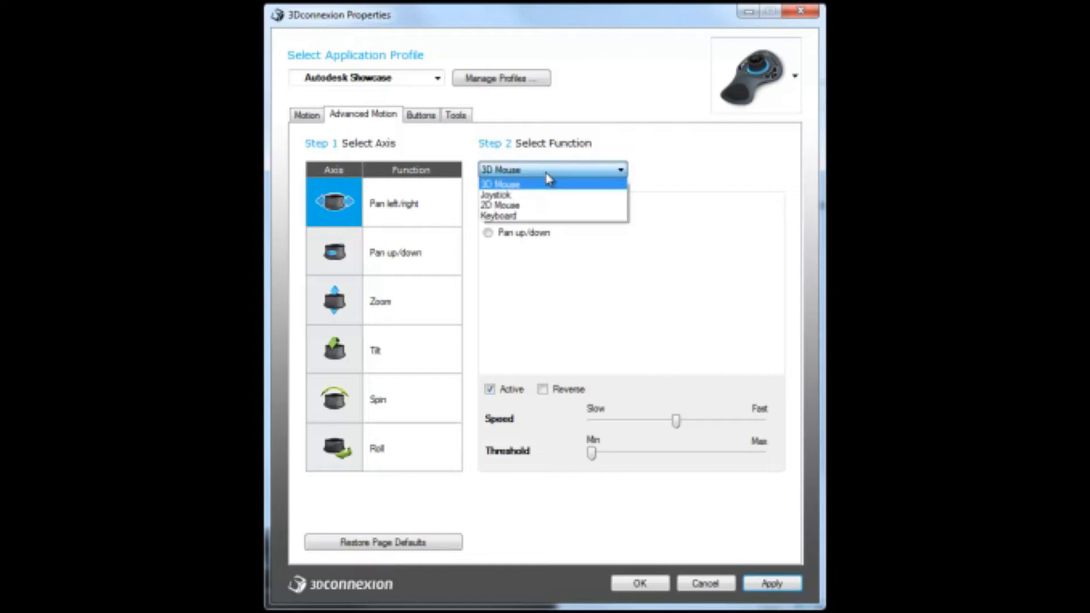
{"action": "left_click", "coordinate": [523, 196]}
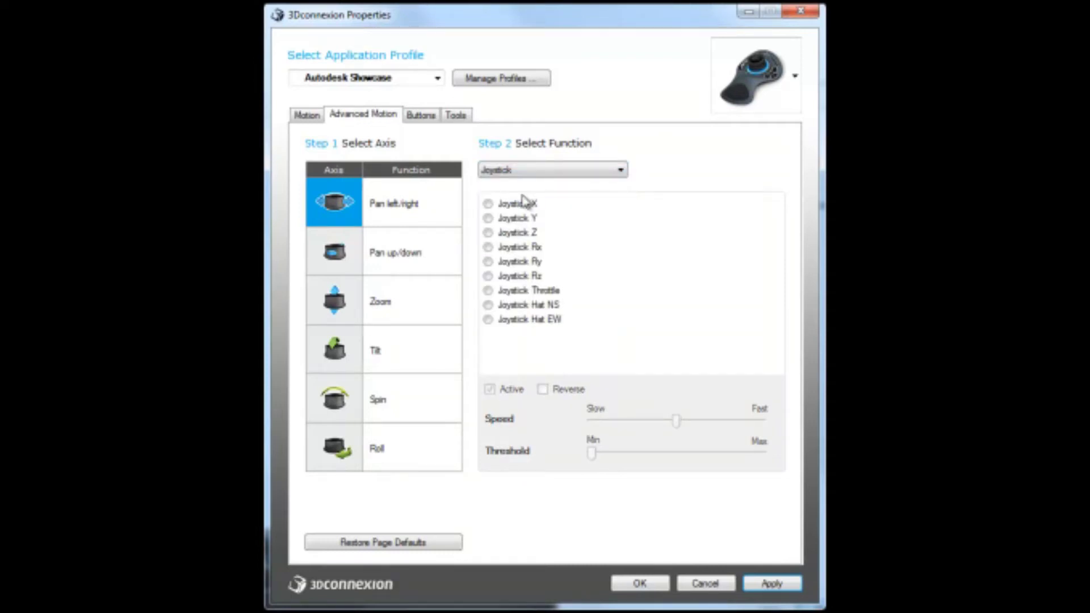
{"action": "left_click", "coordinate": [548, 170]}
{"action": "left_click", "coordinate": [529, 202]}
{"action": "left_click", "coordinate": [501, 173]}
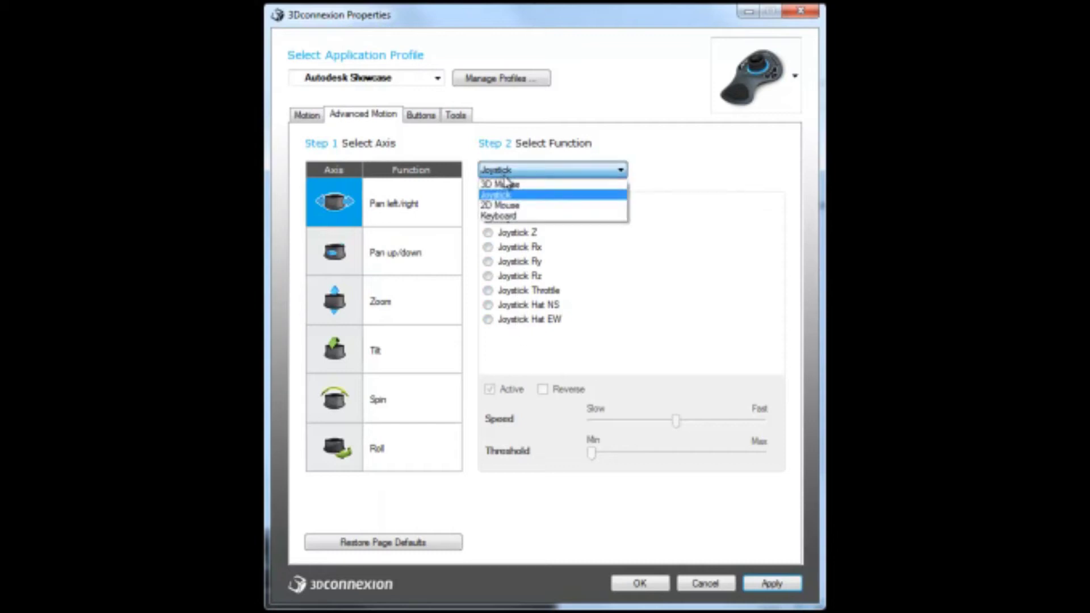
{"action": "left_click", "coordinate": [514, 184]}
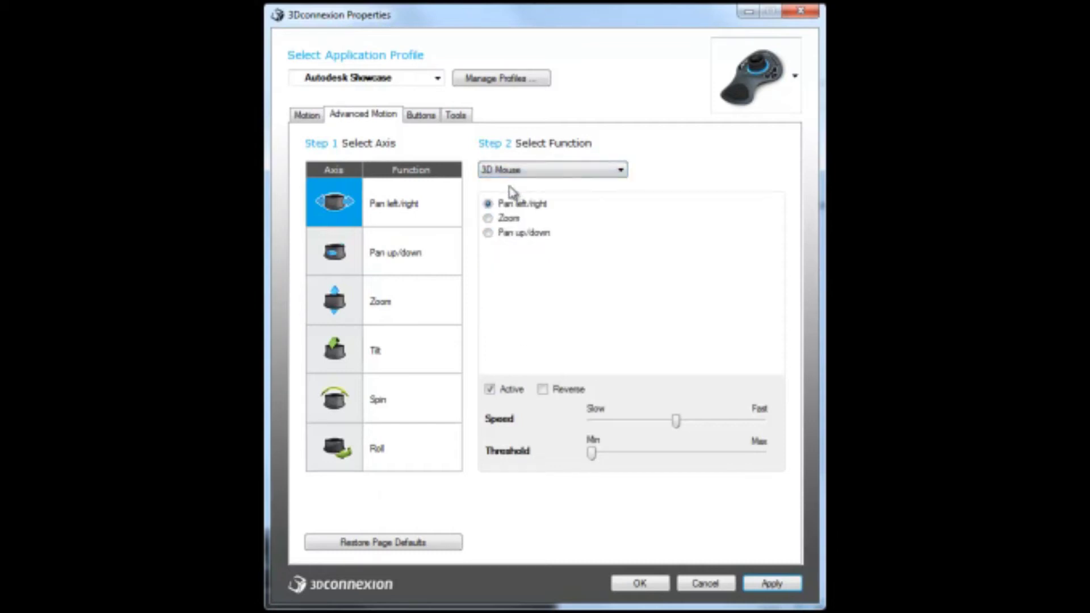
Step: Review the button assignments of the Autodesk Showcase profile and the keyboard functions available for them
{"action": "left_click", "coordinate": [420, 116]}
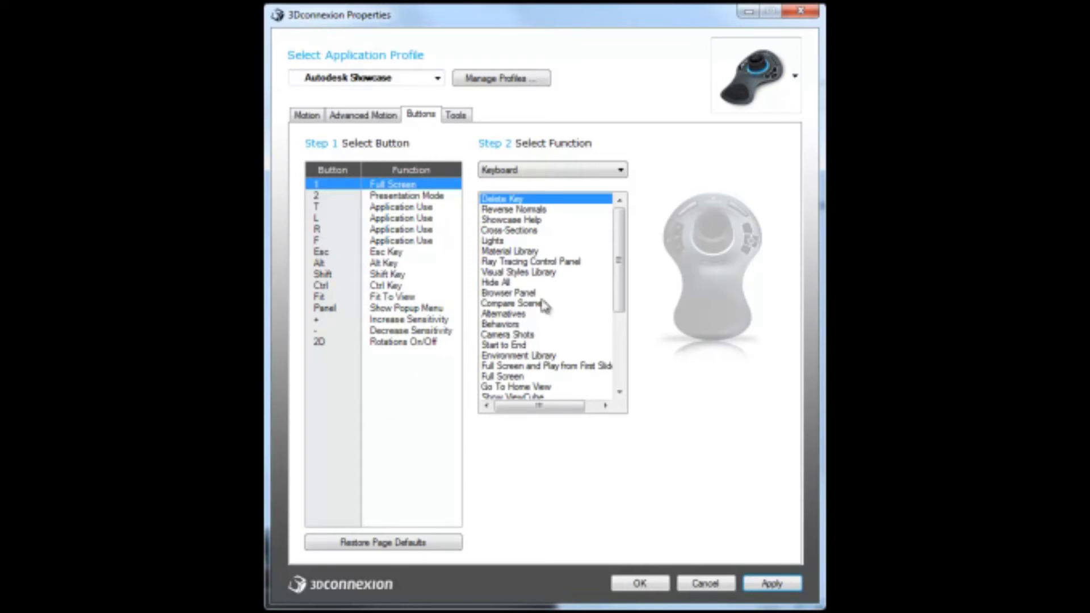
{"action": "mouse_move", "coordinate": [627, 259]}
{"action": "left_mouse_down"}
{"action": "mouse_move", "coordinate": [626, 329]}
{"action": "mouse_move", "coordinate": [627, 261]}
{"action": "left_mouse_up"}
{"action": "left_click", "coordinate": [498, 170]}
{"action": "left_click", "coordinate": [498, 170]}
Step: Switch the application profile to Autodesk Inventor to view its button assignments
{"action": "left_click", "coordinate": [438, 78]}
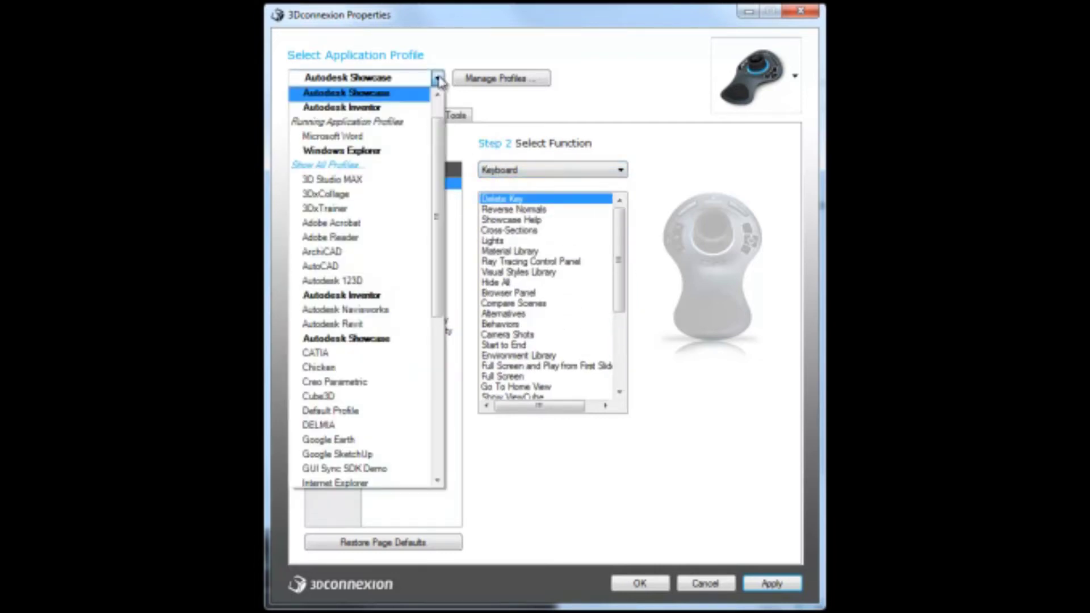
{"action": "left_click", "coordinate": [375, 108]}
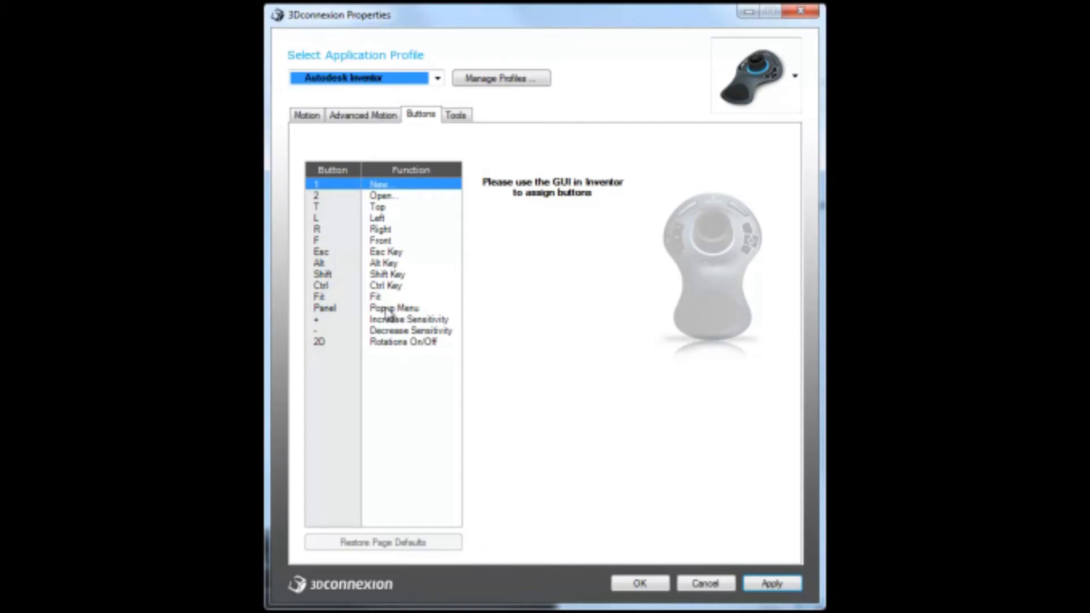
Step: Examine where the 2D, T, 1 and R buttons of the Autodesk Inventor profile sit on the device
{"action": "left_click", "coordinate": [387, 343]}
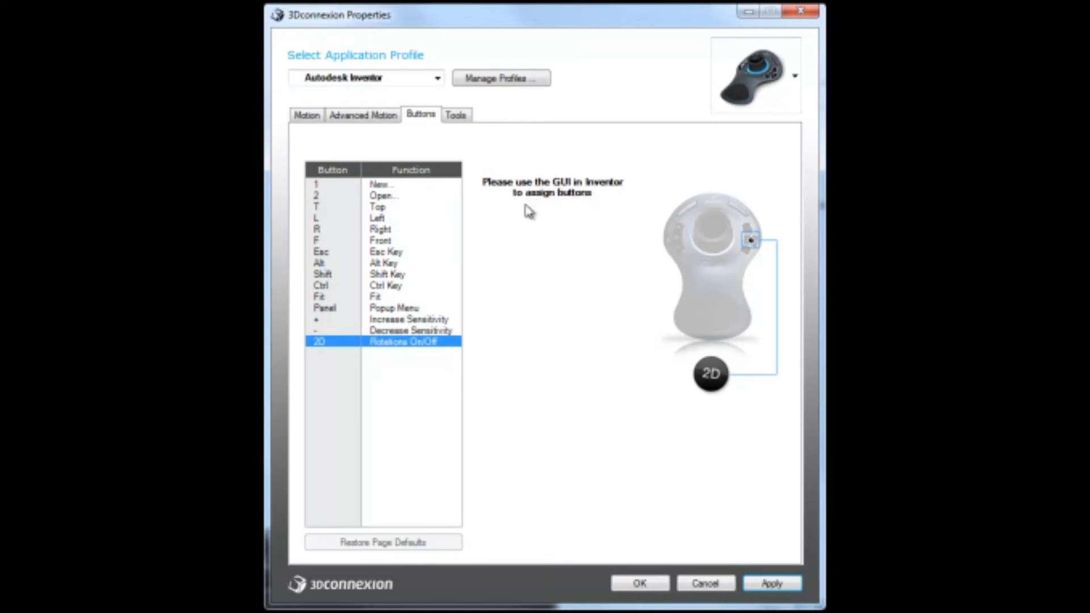
{"action": "left_click", "coordinate": [317, 207]}
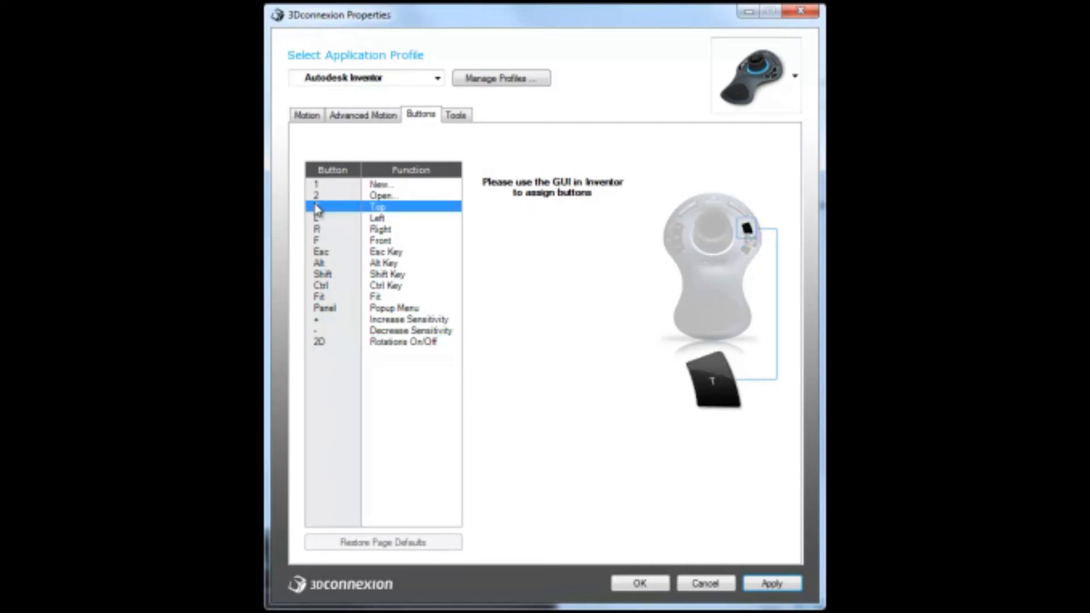
{"action": "left_click", "coordinate": [322, 185]}
{"action": "left_click", "coordinate": [321, 207]}
{"action": "left_click", "coordinate": [330, 230]}
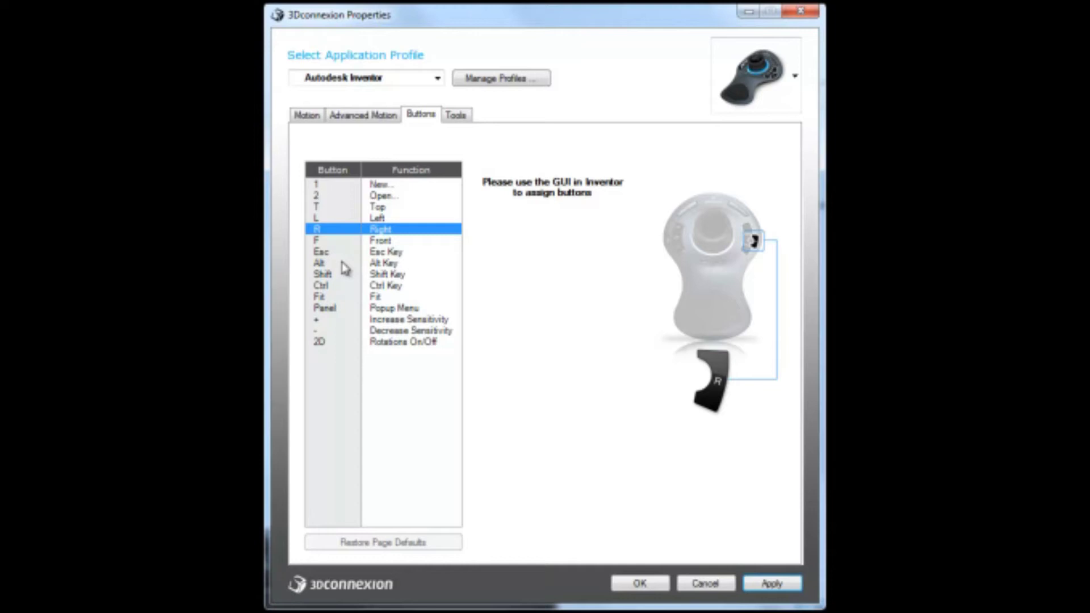
Step: Review the button functions offered in the Microsoft Word and Autodesk Showcase profiles, and view the Tools settings
{"action": "left_click", "coordinate": [439, 79]}
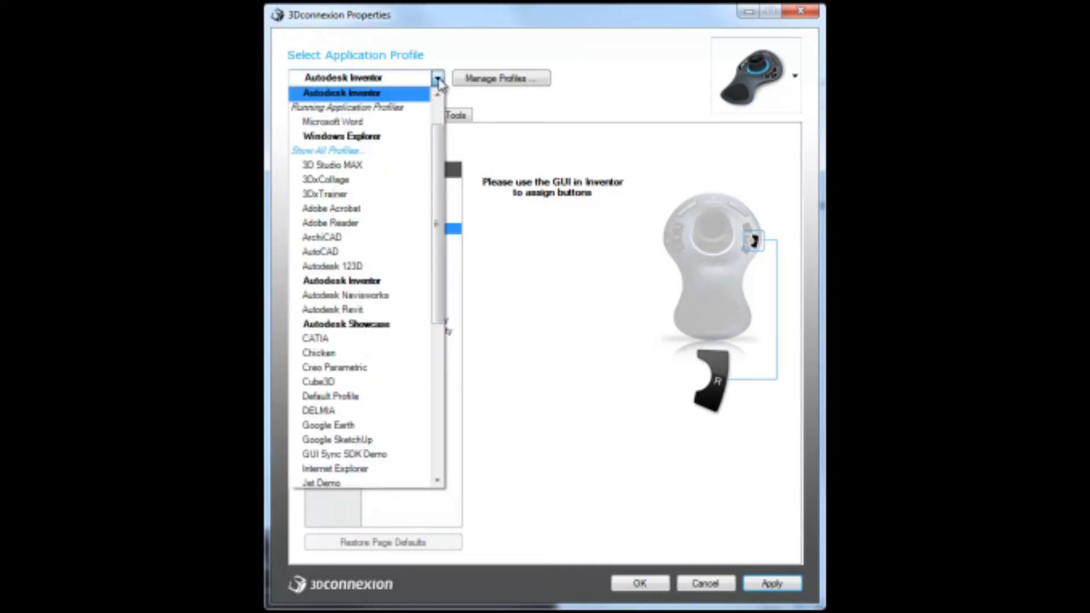
{"action": "left_click", "coordinate": [399, 121]}
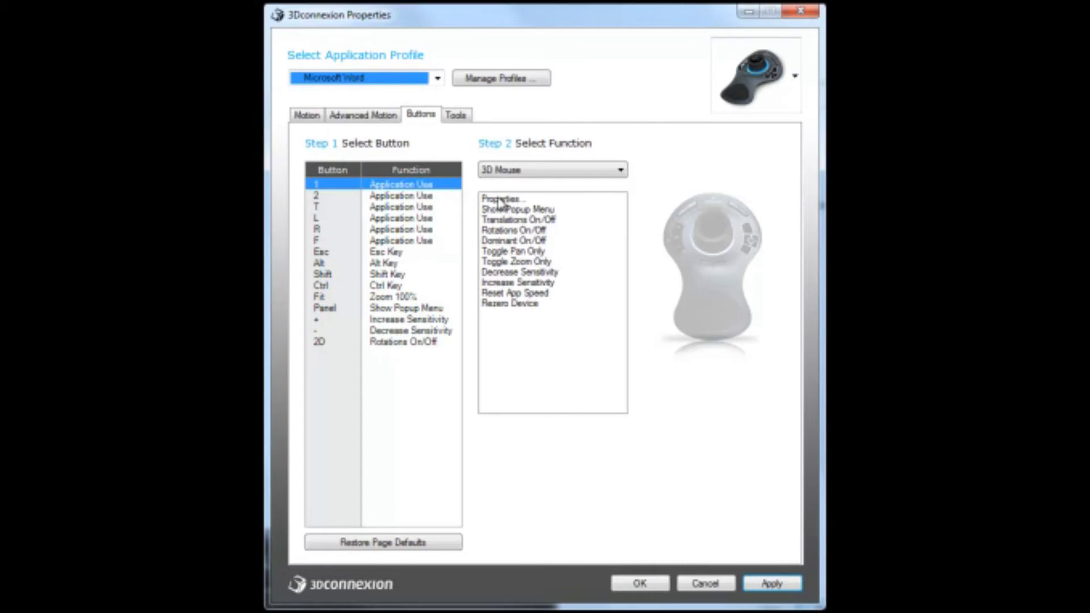
{"action": "left_click", "coordinate": [437, 78]}
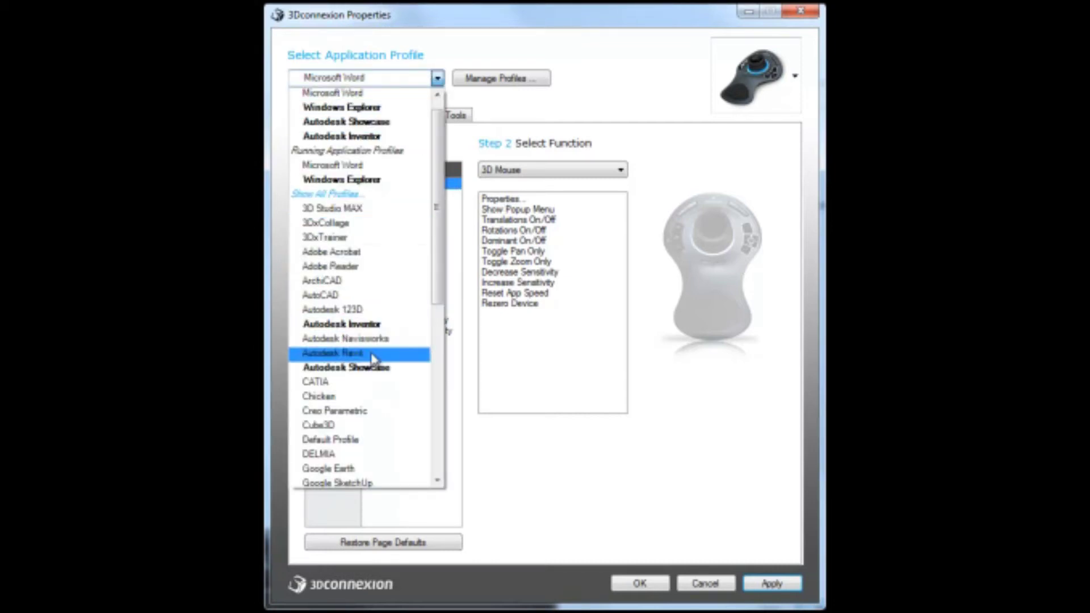
{"action": "left_click", "coordinate": [372, 368]}
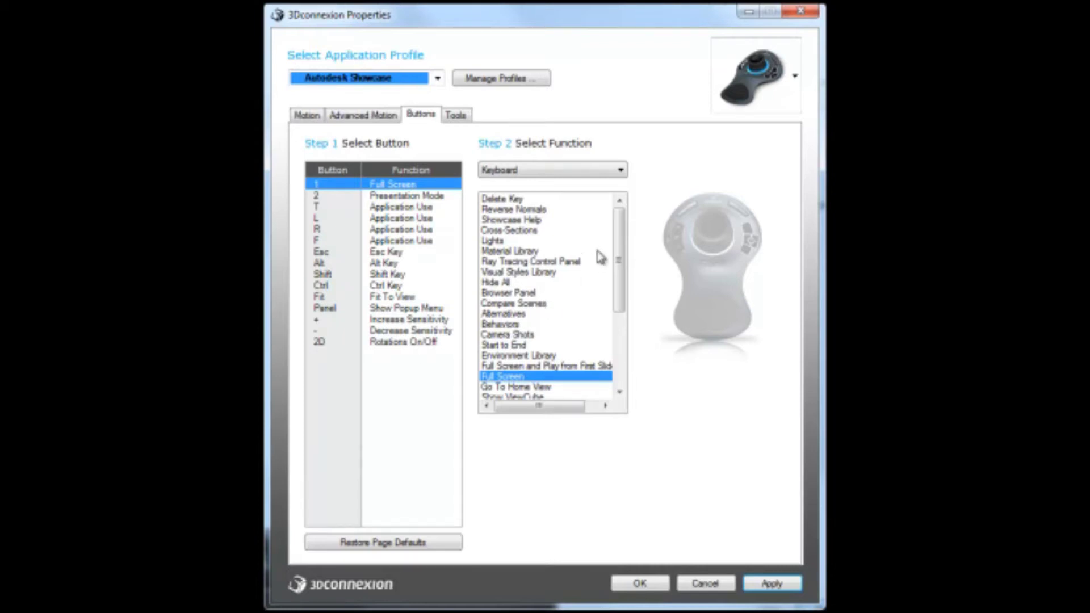
{"action": "scroll", "coordinate": [624, 309], "scroll_direction": "down", "scroll_amount": 4}
{"action": "left_click_drag", "start_coordinate": [632, 310], "coordinate": [632, 240]}
{"action": "left_click", "coordinate": [456, 116]}
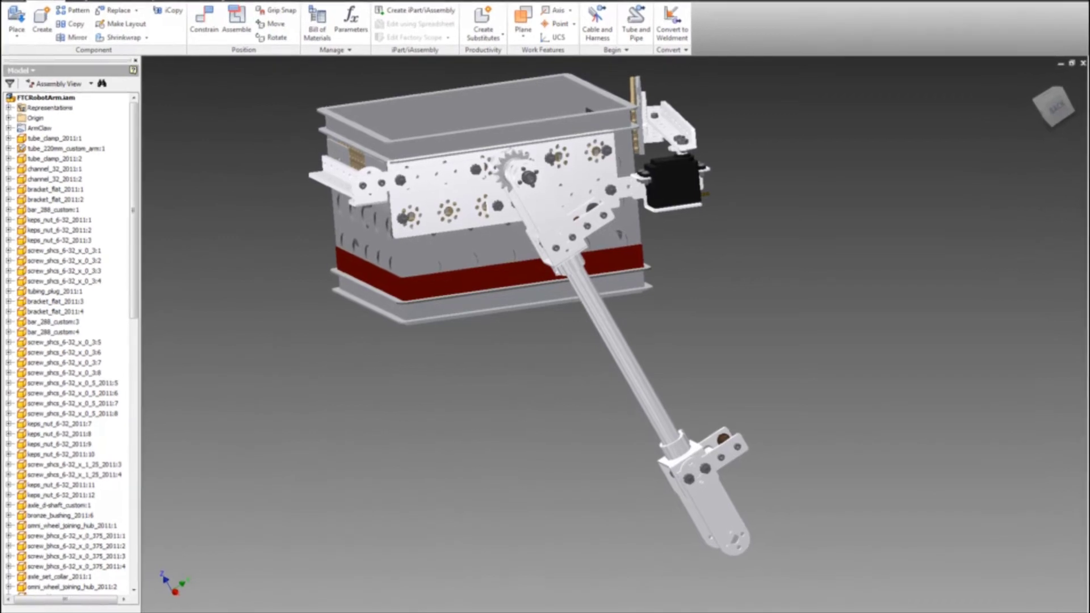
Step: In Autodesk Inventor, open the 3DxInventor button customization and look through the Drawing Manager and Frame Analysis commands
{"action": "left_click", "coordinate": [401, 3]}
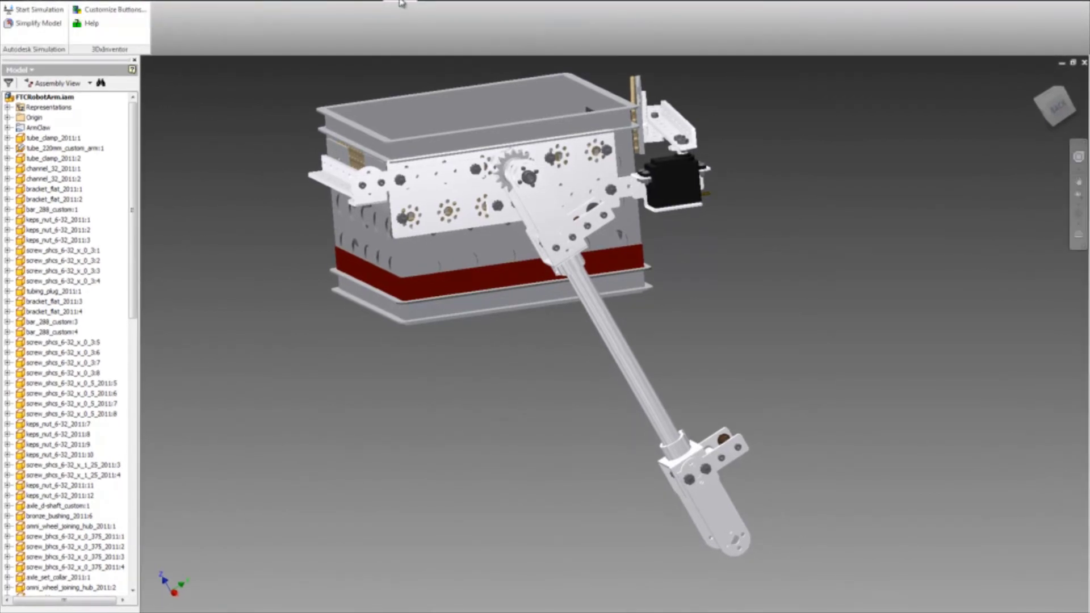
{"action": "left_click", "coordinate": [120, 14]}
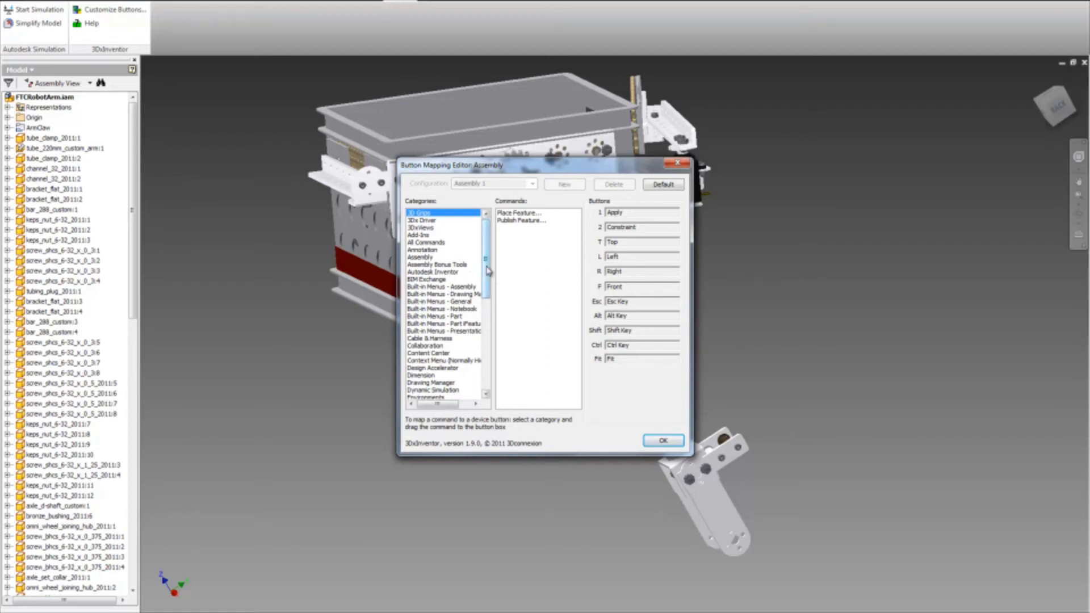
{"action": "left_click_drag", "start_coordinate": [487, 277], "coordinate": [487, 298]}
{"action": "left_click", "coordinate": [449, 331]}
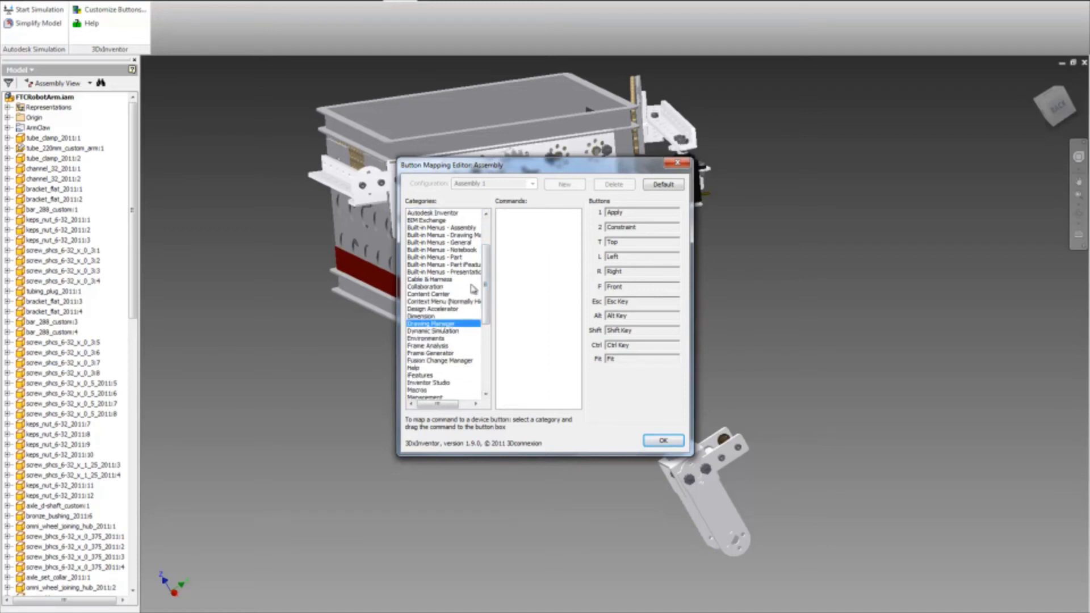
{"action": "left_click", "coordinate": [431, 345]}
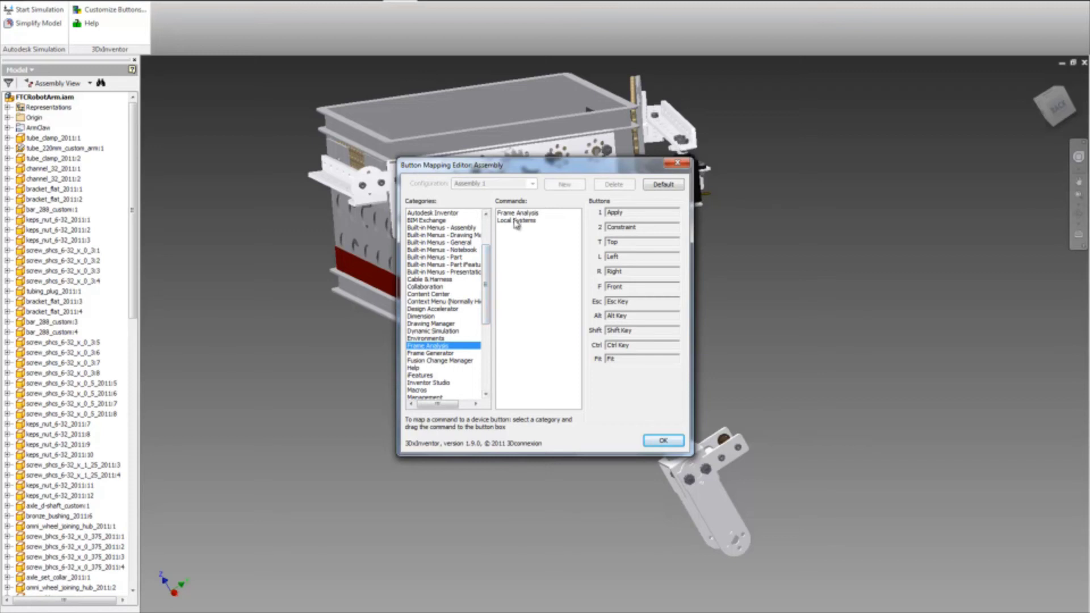
{"action": "left_click_drag", "start_coordinate": [516, 221], "coordinate": [533, 236]}
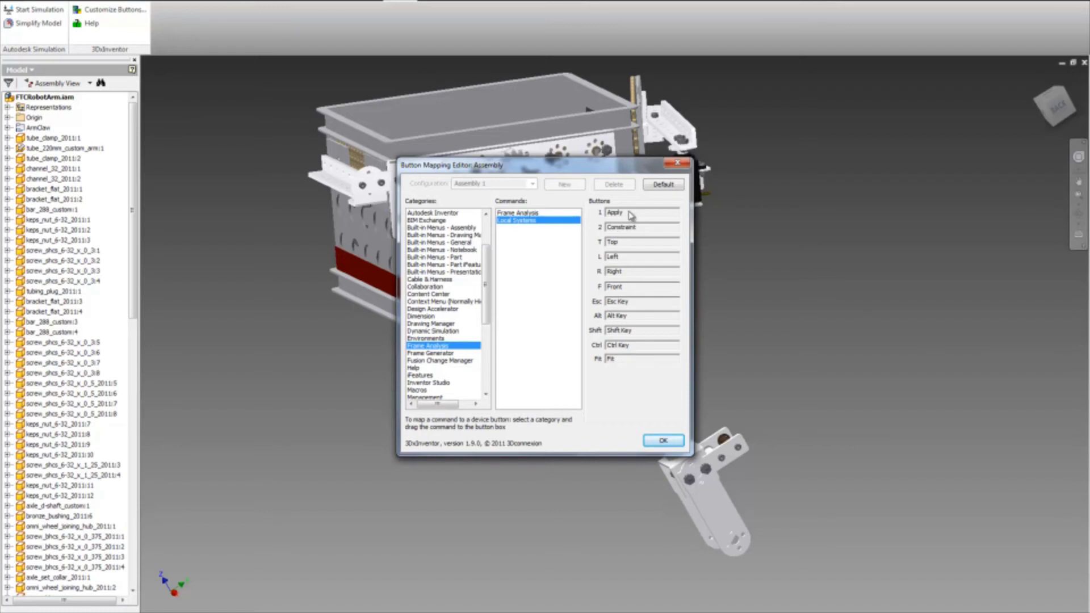
Step: Map the Apply command from the All Commands category to device button 1
{"action": "left_click_drag", "start_coordinate": [487, 272], "coordinate": [495, 224]}
{"action": "left_click", "coordinate": [445, 245]}
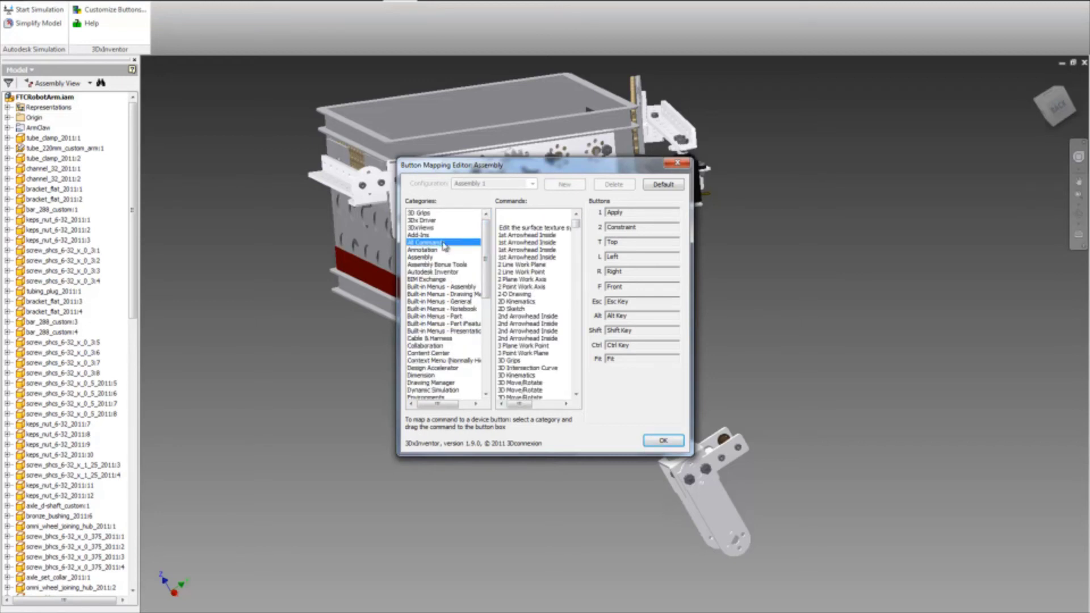
{"action": "left_click_drag", "start_coordinate": [576, 224], "coordinate": [580, 237]}
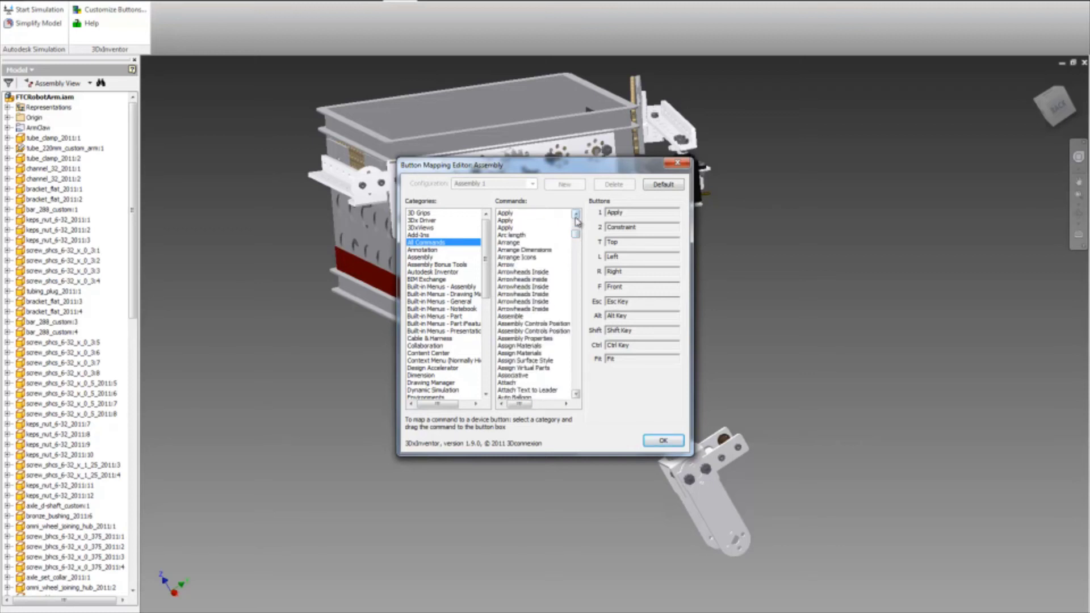
{"action": "left_click", "coordinate": [576, 215]}
{"action": "left_click", "coordinate": [576, 215]}
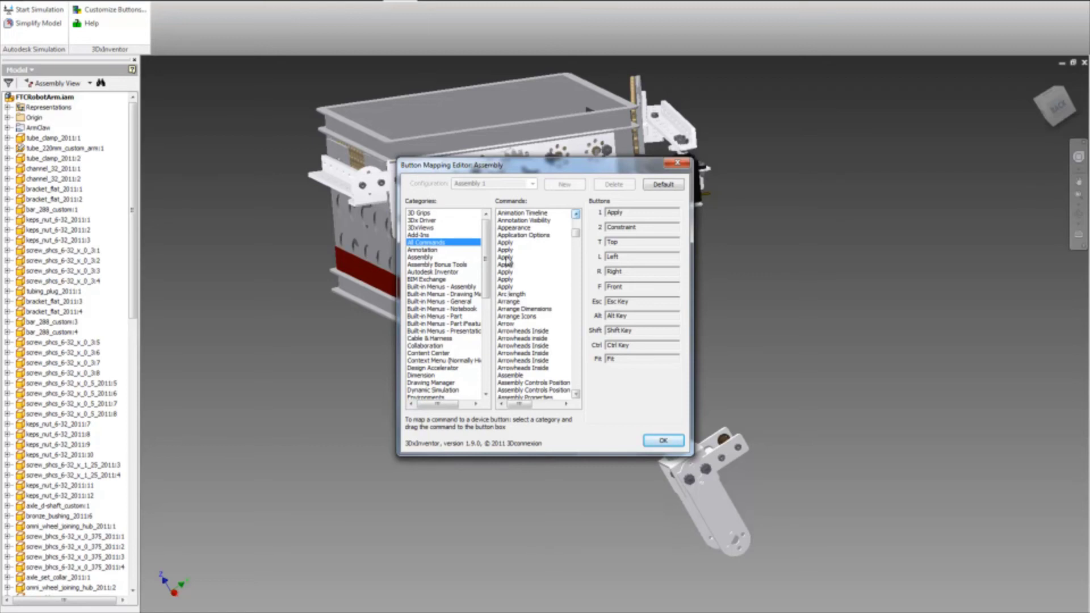
{"action": "left_click_drag", "start_coordinate": [505, 258], "coordinate": [618, 215]}
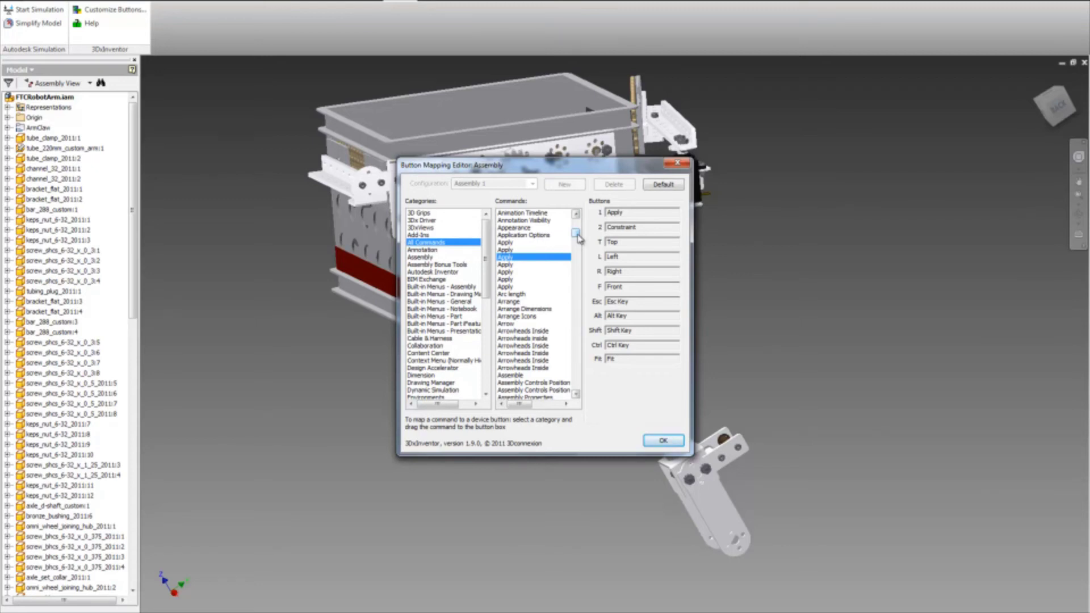
Step: Map the Constraint command from the Assembly category to device button 2
{"action": "left_click", "coordinate": [435, 260]}
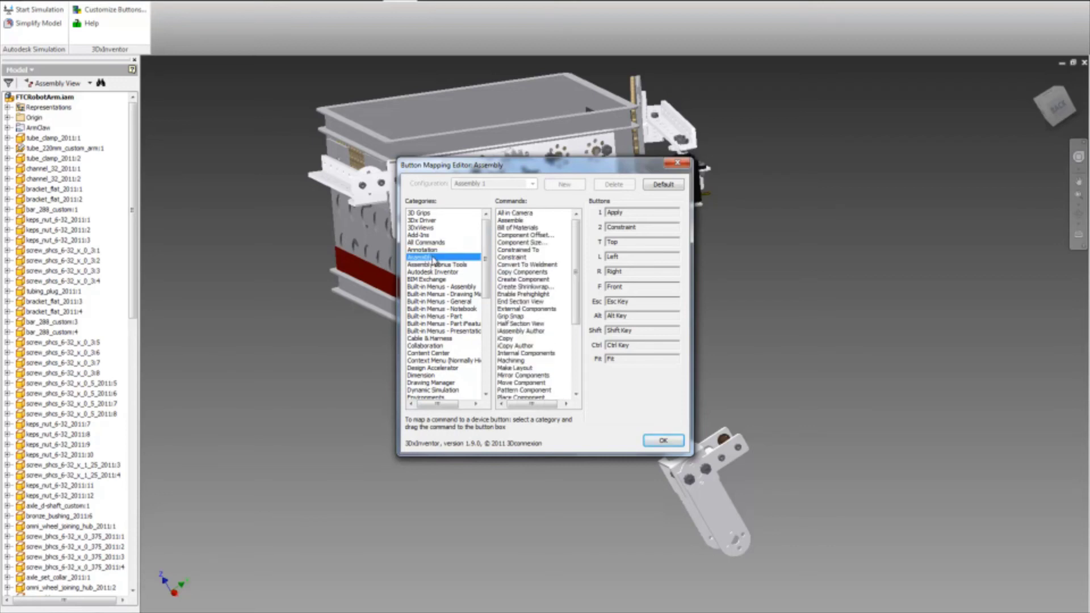
{"action": "left_click", "coordinate": [506, 258]}
{"action": "left_click_drag", "start_coordinate": [506, 263], "coordinate": [624, 232]}
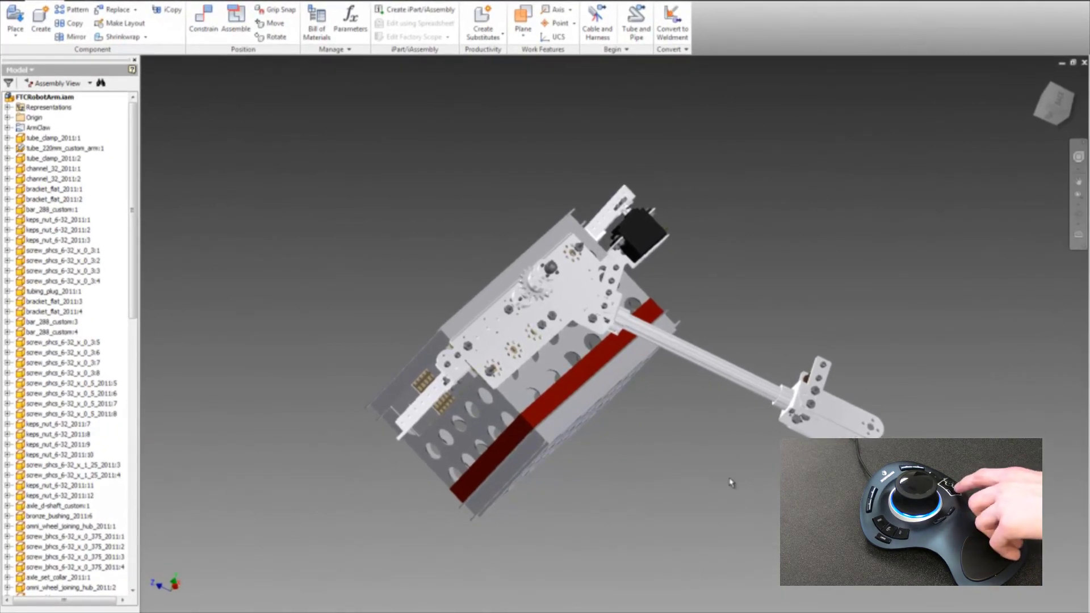
Step: View the robot arm assembly from the top, left, right and front, and check the 3D mouse popup menu
{"action": "key", "text": "t"}
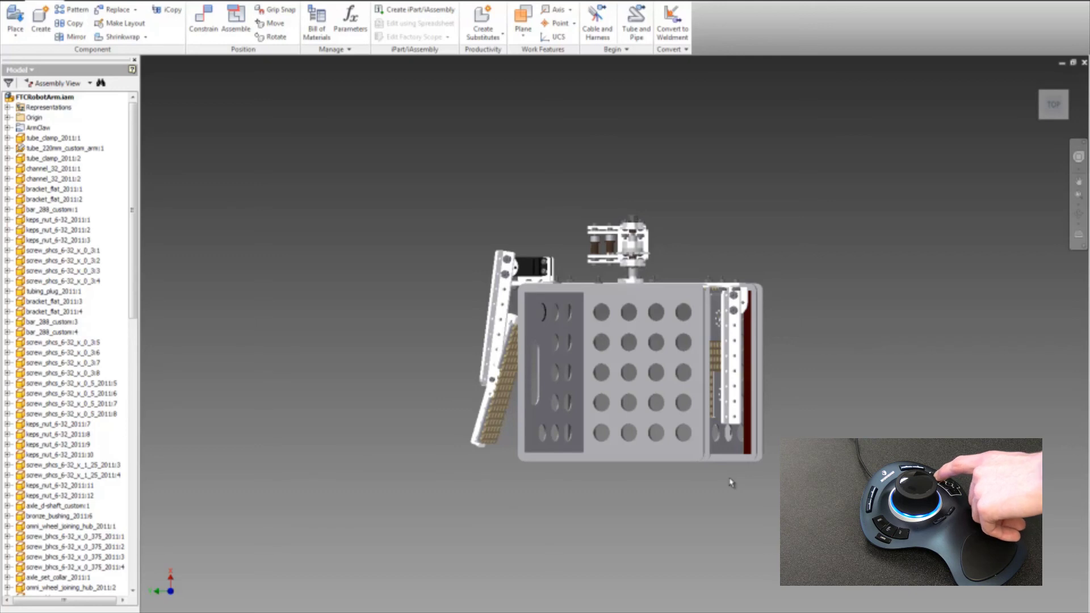
{"action": "key", "text": "l"}
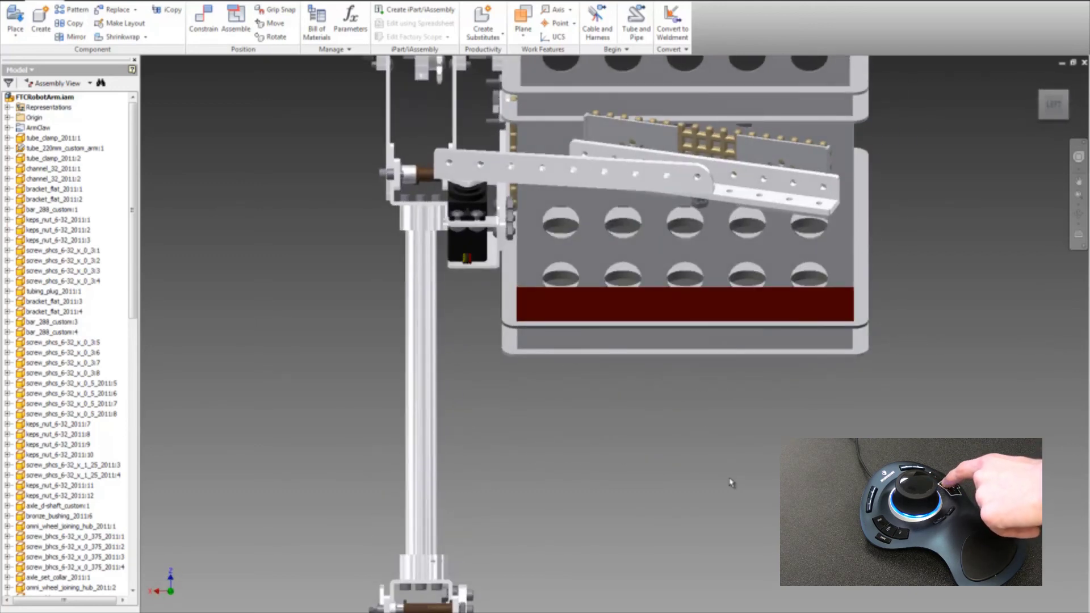
{"action": "key", "text": "r"}
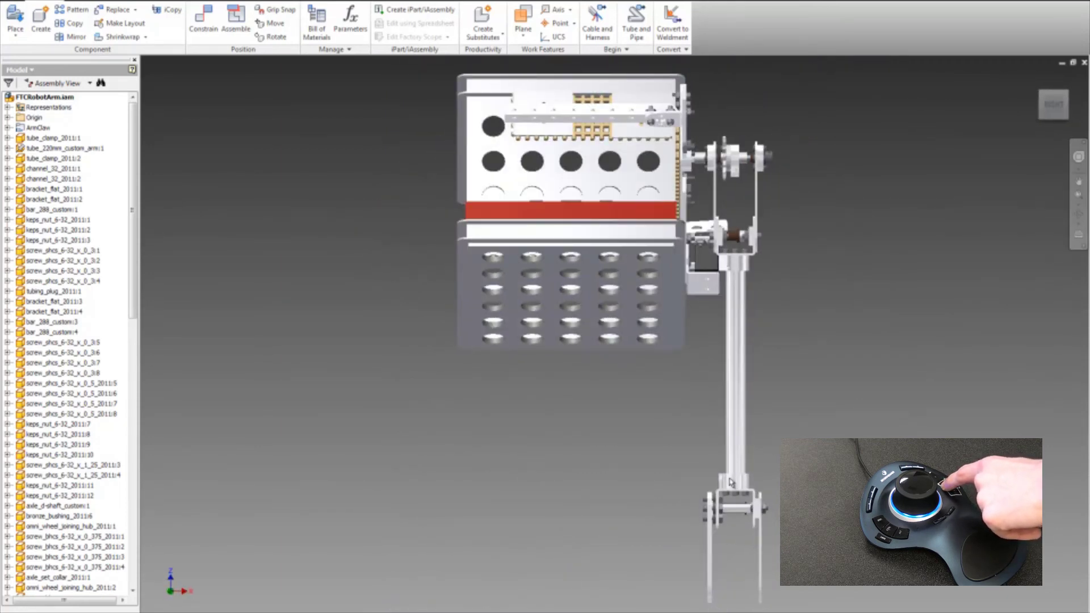
{"action": "key", "text": "f"}
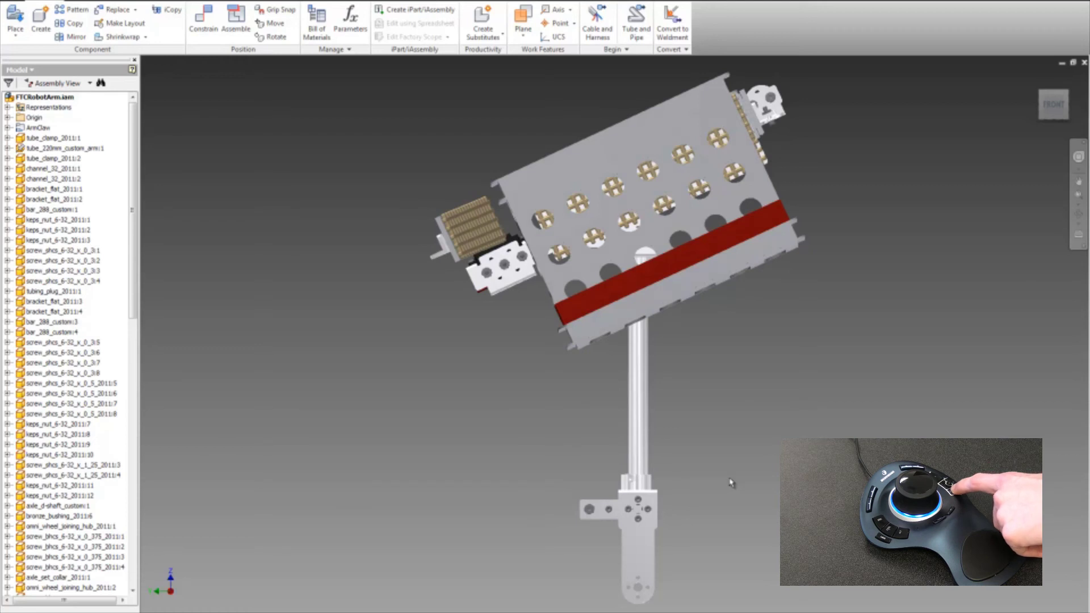
{"action": "right_click", "coordinate": [730, 482]}
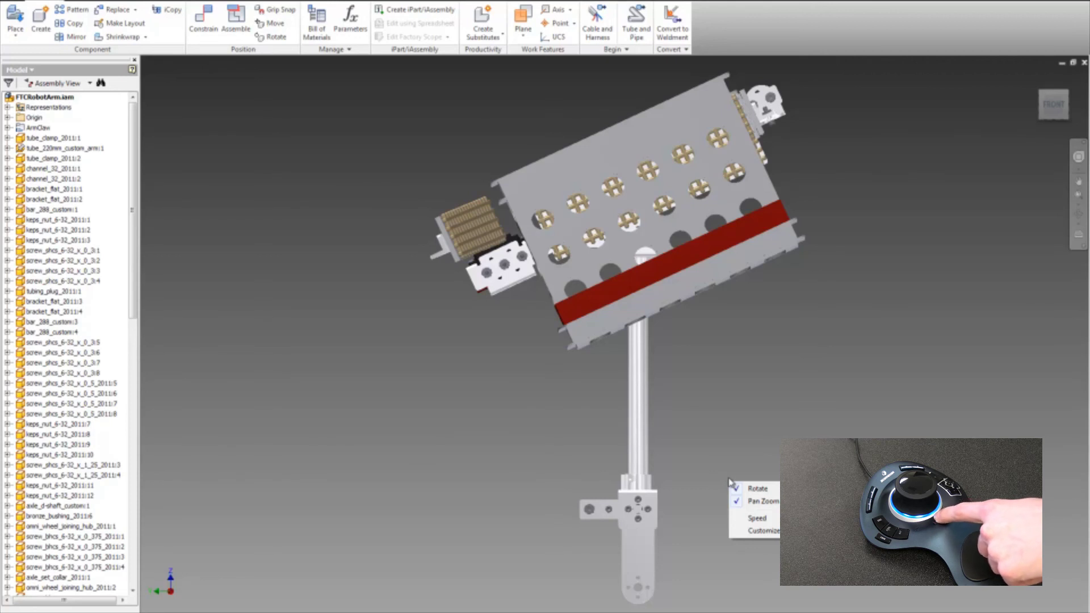
{"action": "left_click", "coordinate": [750, 451]}
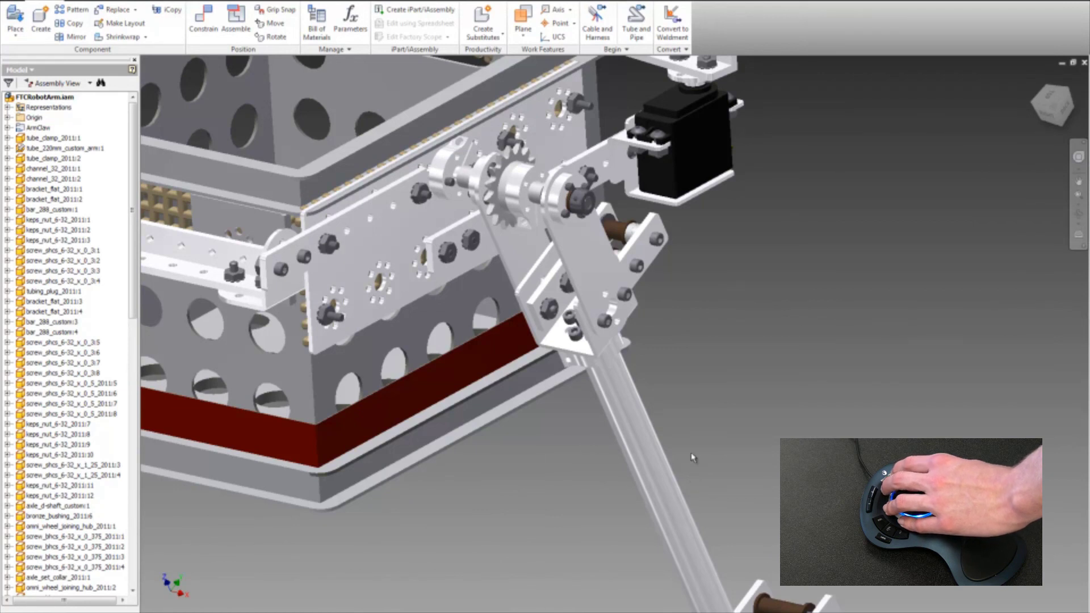
Step: Copy a socket head screw from the arm's lower bracket and paste two copies in the empty space beside it
{"action": "left_click", "coordinate": [624, 301]}
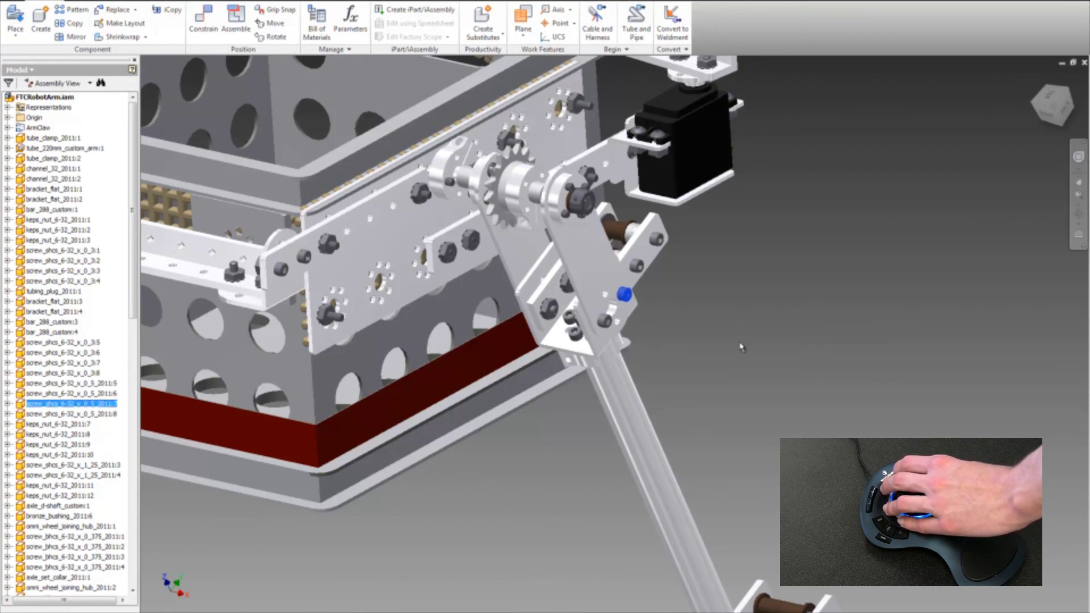
{"action": "left_click", "coordinate": [701, 343]}
{"action": "key", "text": "ctrl+v"}
{"action": "left_click", "coordinate": [683, 314]}
{"action": "left_click", "coordinate": [702, 307]}
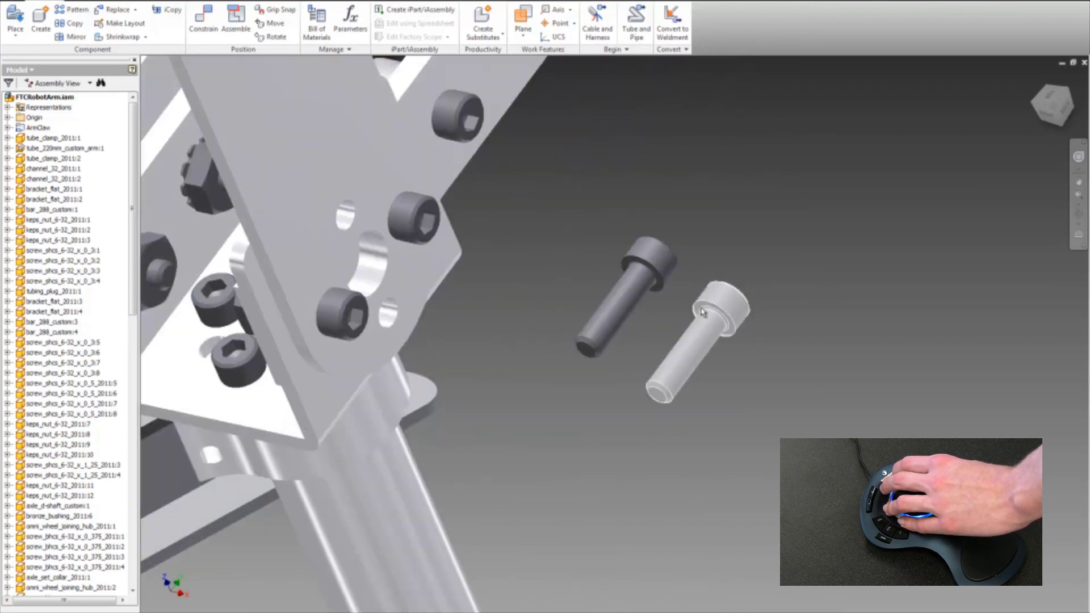
Step: Constrain the underside of the first pasted screw's head to the bracket face with a mate at 0.000 in offset
{"action": "key", "text": "c"}
{"action": "left_click", "coordinate": [704, 314]}
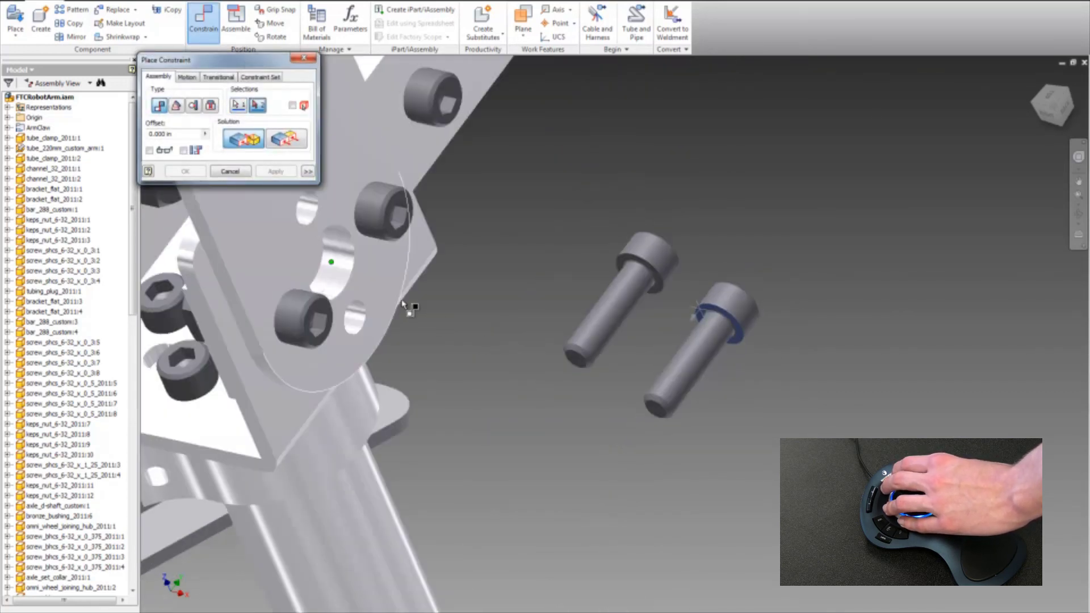
{"action": "left_click", "coordinate": [382, 296]}
{"action": "key", "text": "Return"}
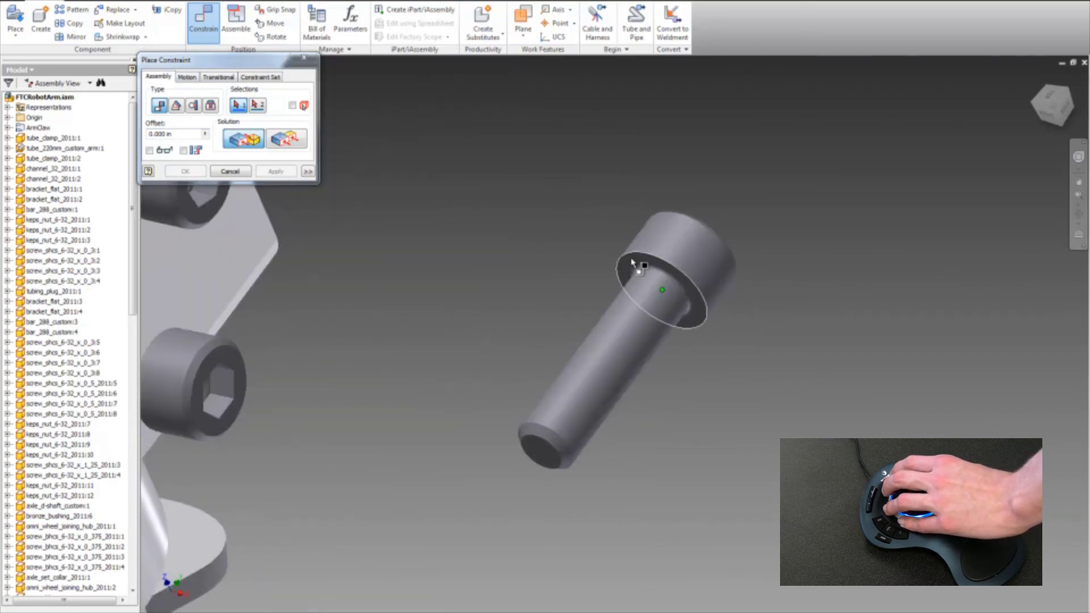
Step: Mate the head underside of the other pasted screw to the bracket face and finish placing constraints
{"action": "left_click", "coordinate": [658, 287]}
{"action": "left_click", "coordinate": [381, 278]}
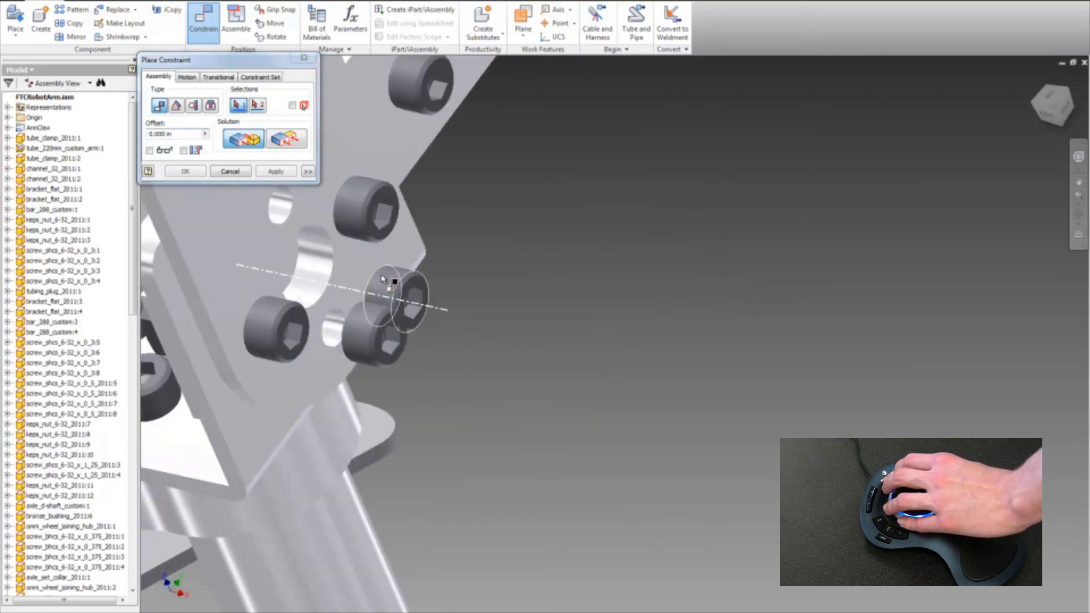
{"action": "key", "text": "Return"}
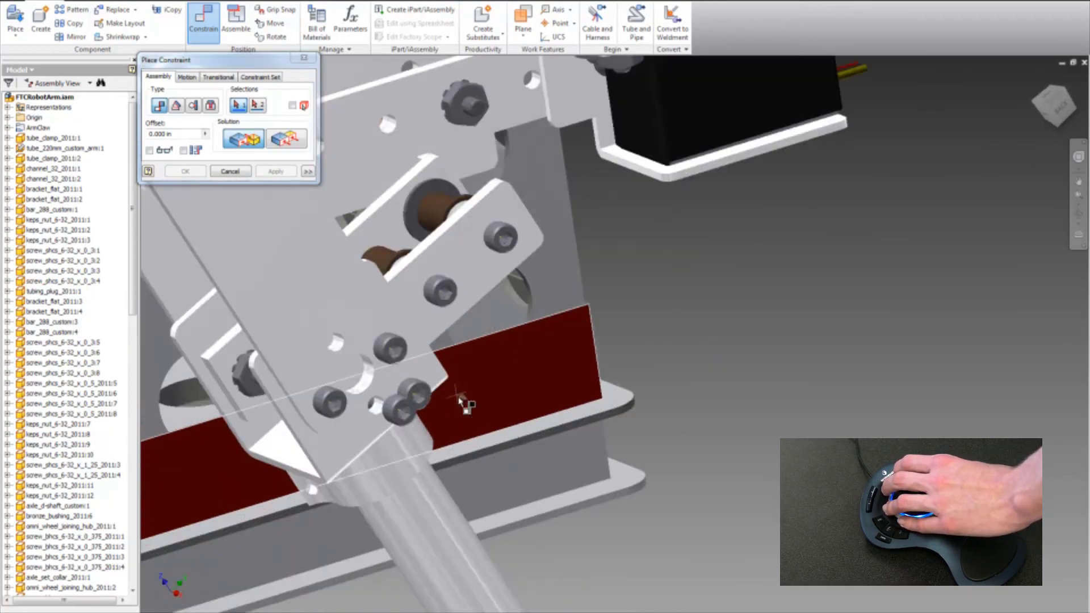
{"action": "key", "text": "Escape"}
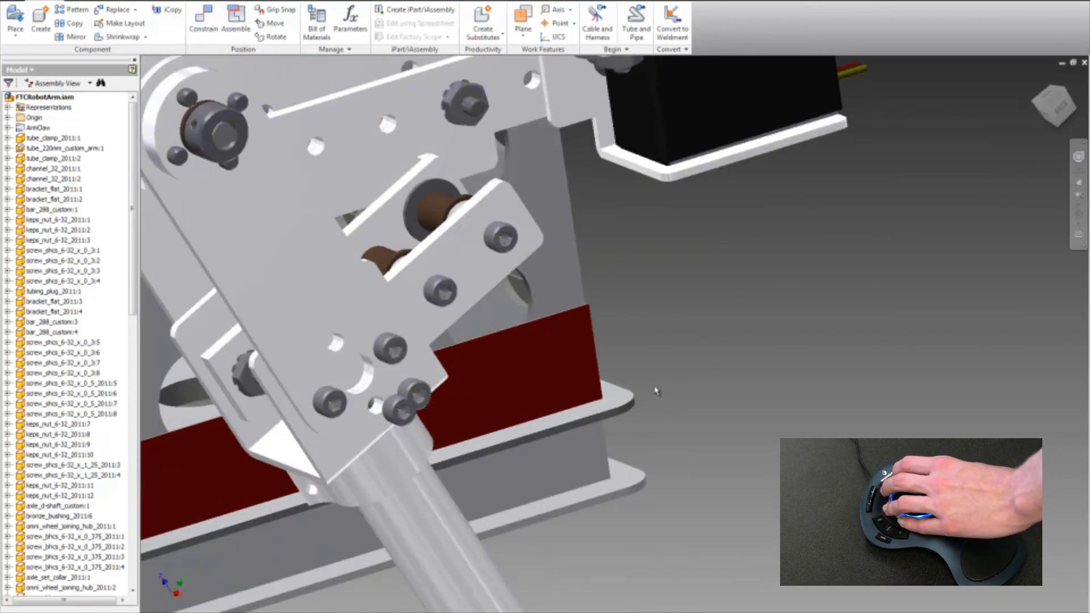